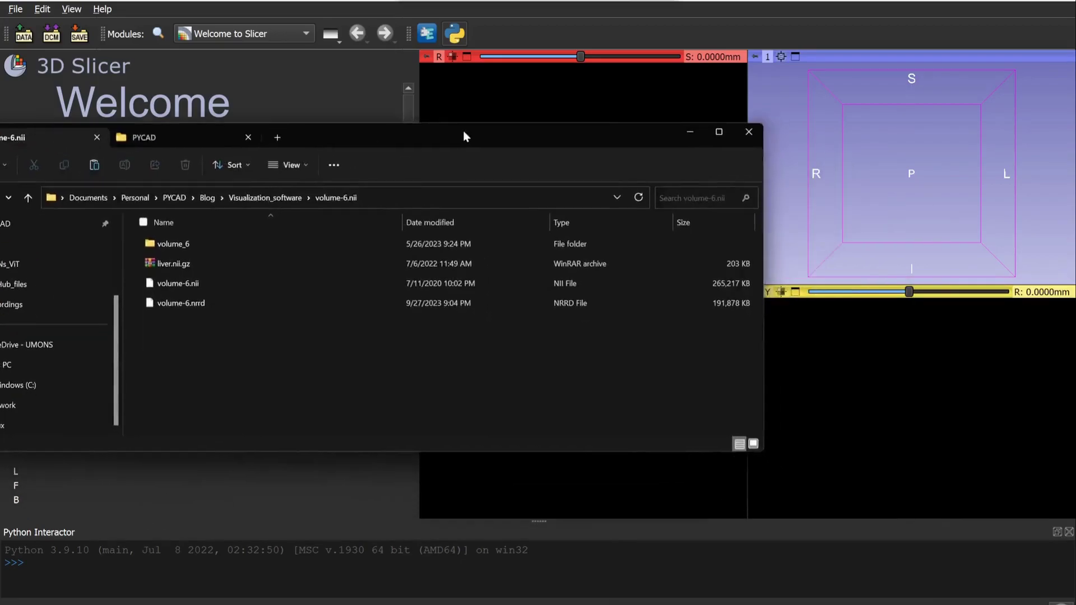
- Arrange the file browser and check the liver.nii.gz, volume-6.nii and volume-6.nrrd files
{"action": "left_click_drag", "start_coordinate": [464, 137], "coordinate": [695, 126]}
{"action": "double_click", "coordinate": [405, 239]}
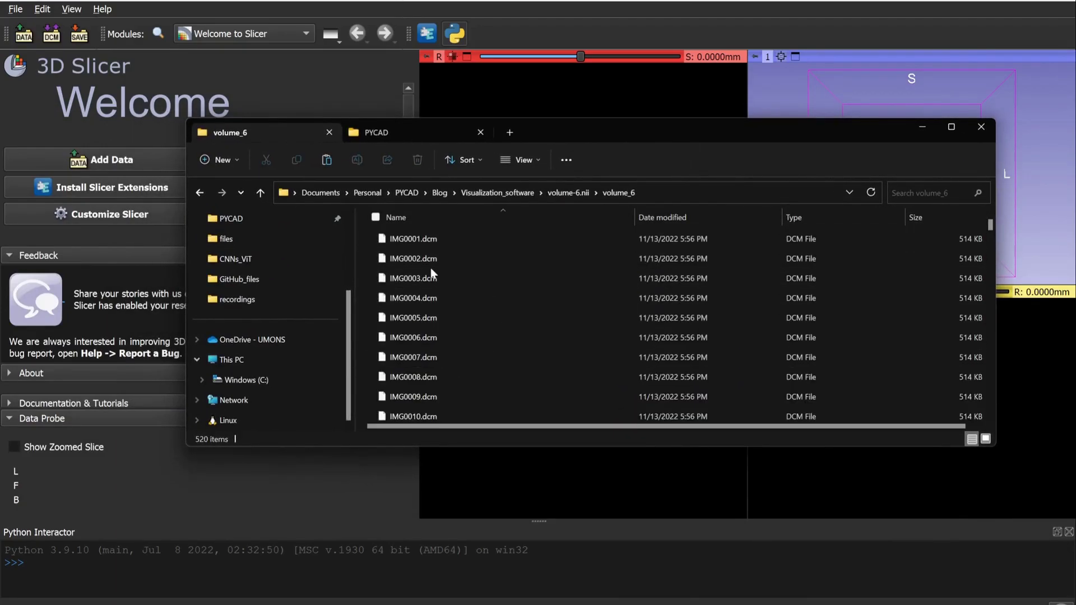
{"action": "key", "text": "alt+Left"}
{"action": "left_click", "coordinate": [401, 257]}
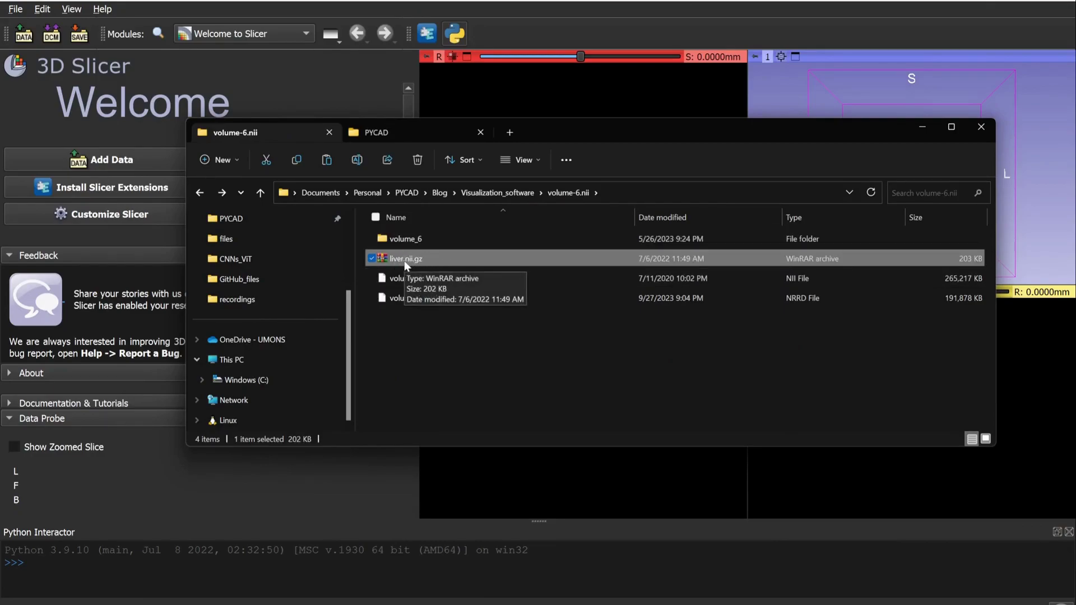
{"action": "left_click", "coordinate": [386, 279]}
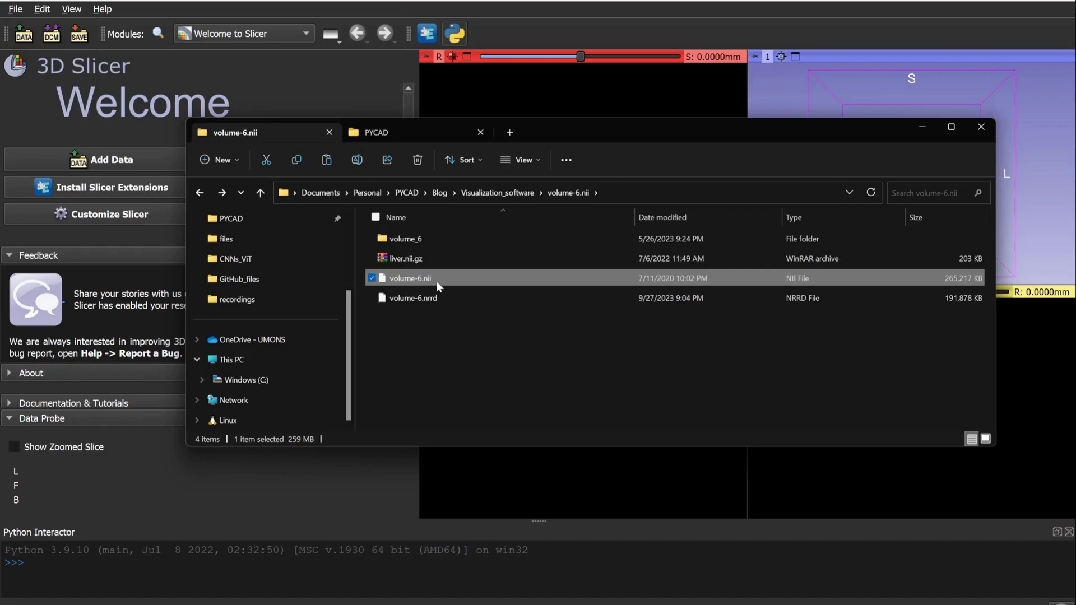
{"action": "left_click", "coordinate": [431, 299]}
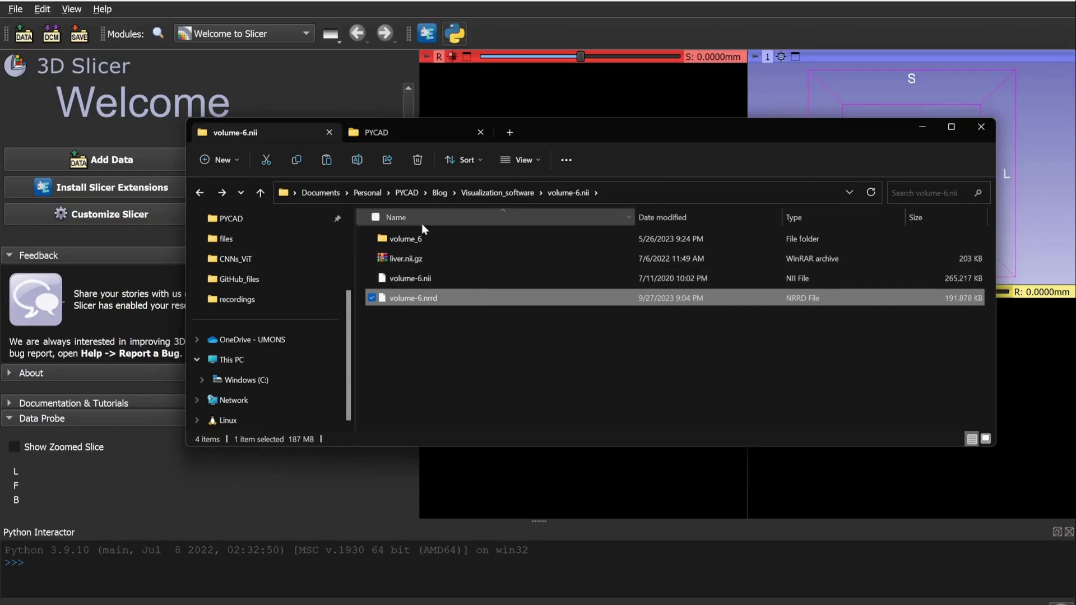
{"action": "left_click", "coordinate": [921, 127]}
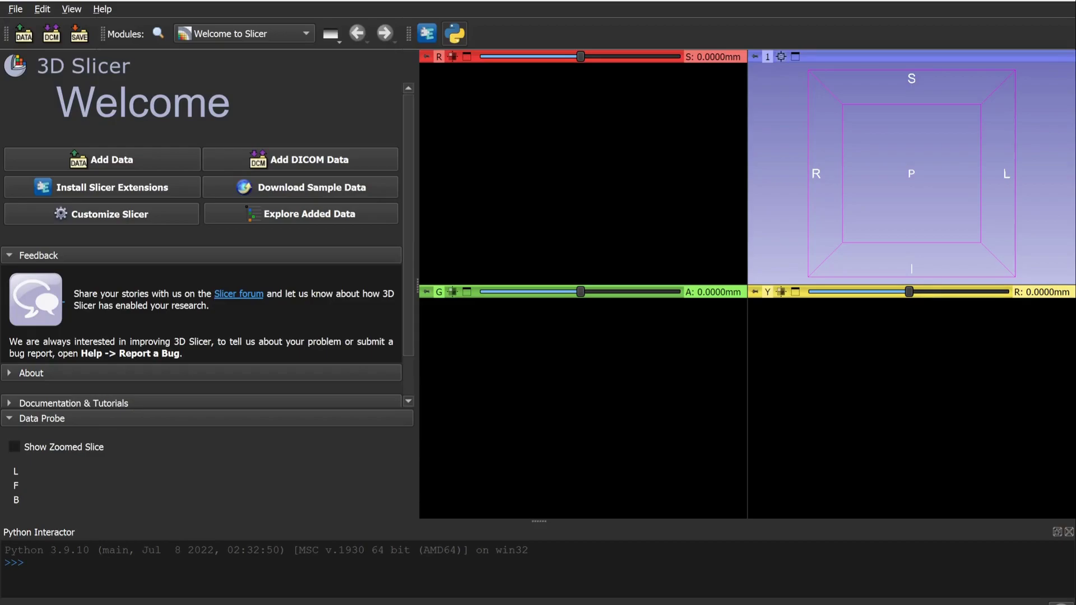
- Drag volume-6.nii onto the Slicer view and confirm loading it as a volume
{"action": "left_click_drag", "start_coordinate": [734, 110], "coordinate": [459, 224]}
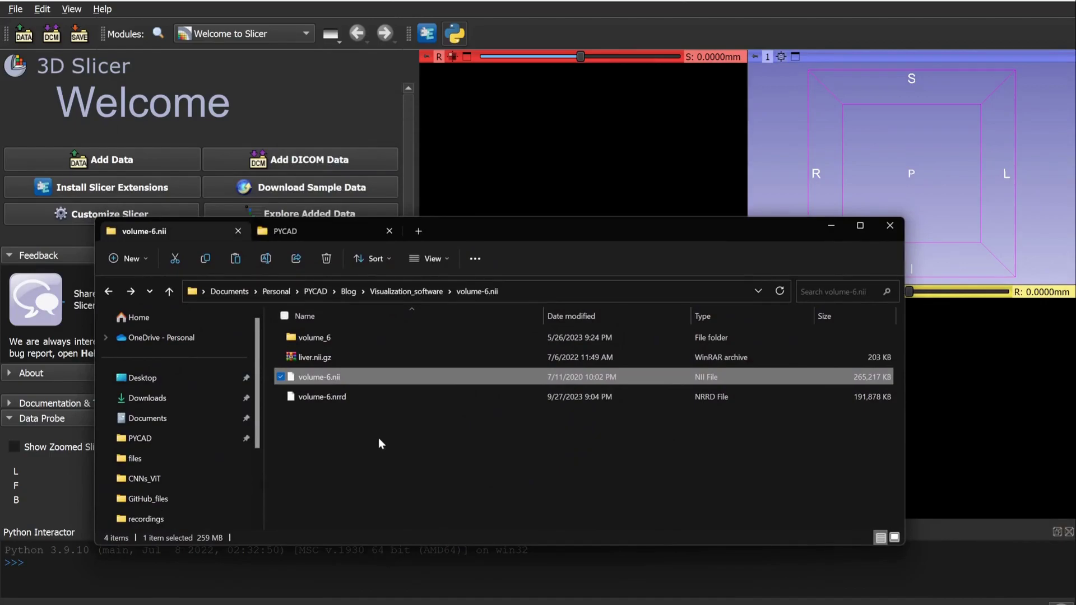
{"action": "left_click_drag", "start_coordinate": [358, 381], "coordinate": [546, 119]}
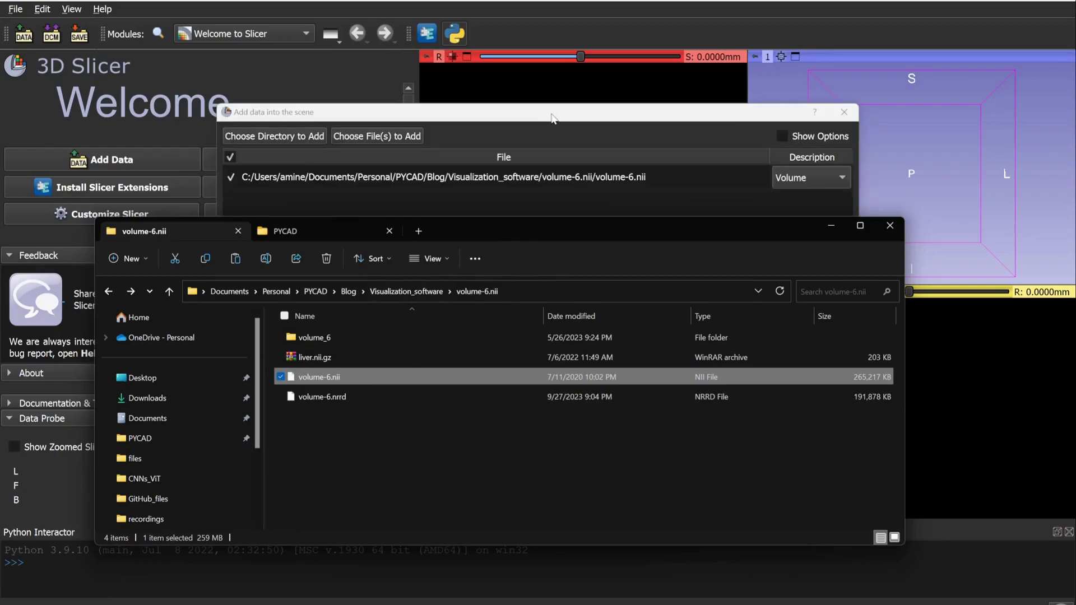
{"action": "left_click", "coordinate": [547, 115]}
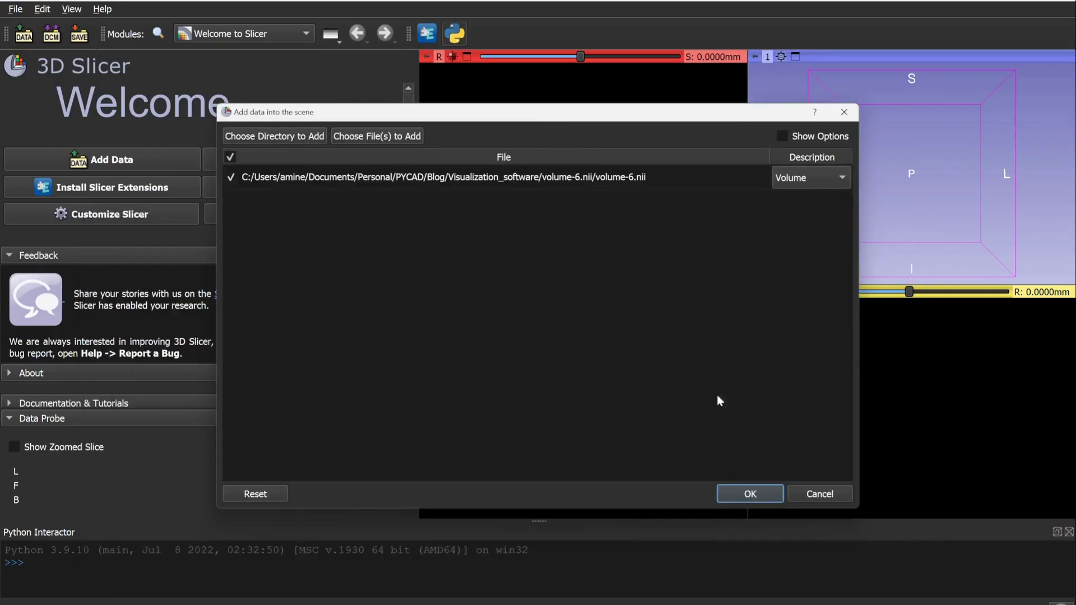
{"action": "left_click", "coordinate": [775, 493]}
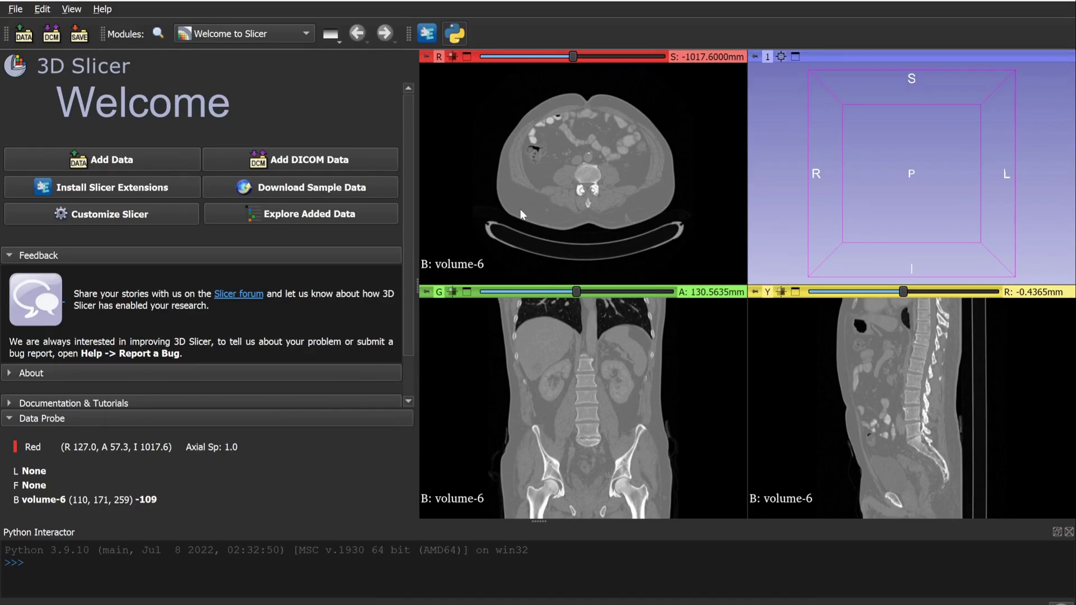
- In the save dialog, mark volume-6 for saving with NRRD (.nrrd) format
{"action": "left_click", "coordinate": [78, 33]}
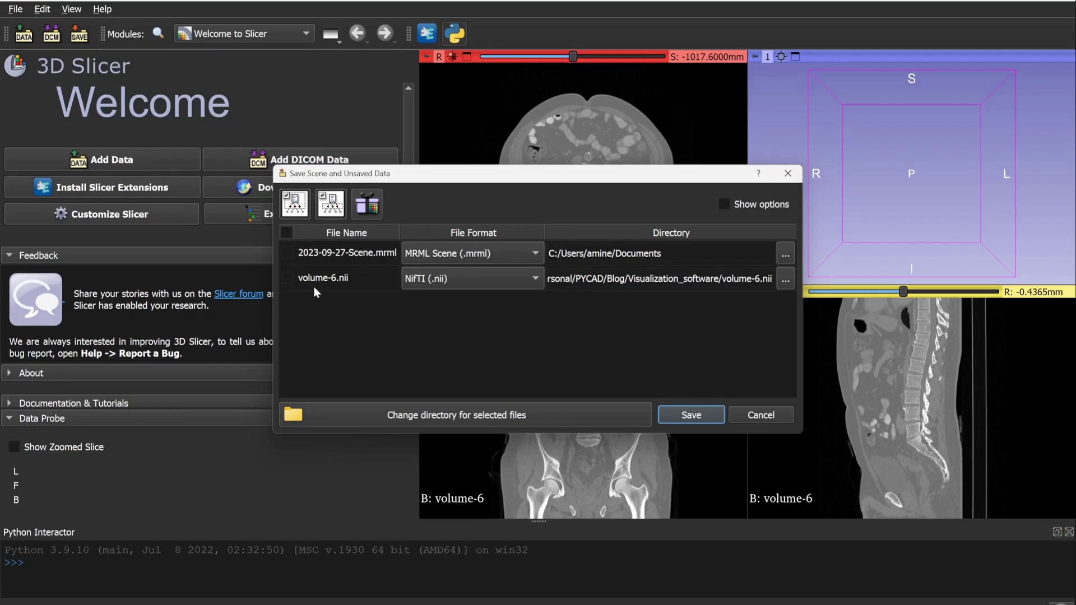
{"action": "left_click", "coordinate": [286, 278]}
{"action": "left_click", "coordinate": [437, 285]}
{"action": "scroll", "coordinate": [477, 354], "scroll_direction": "down", "scroll_amount": 1}
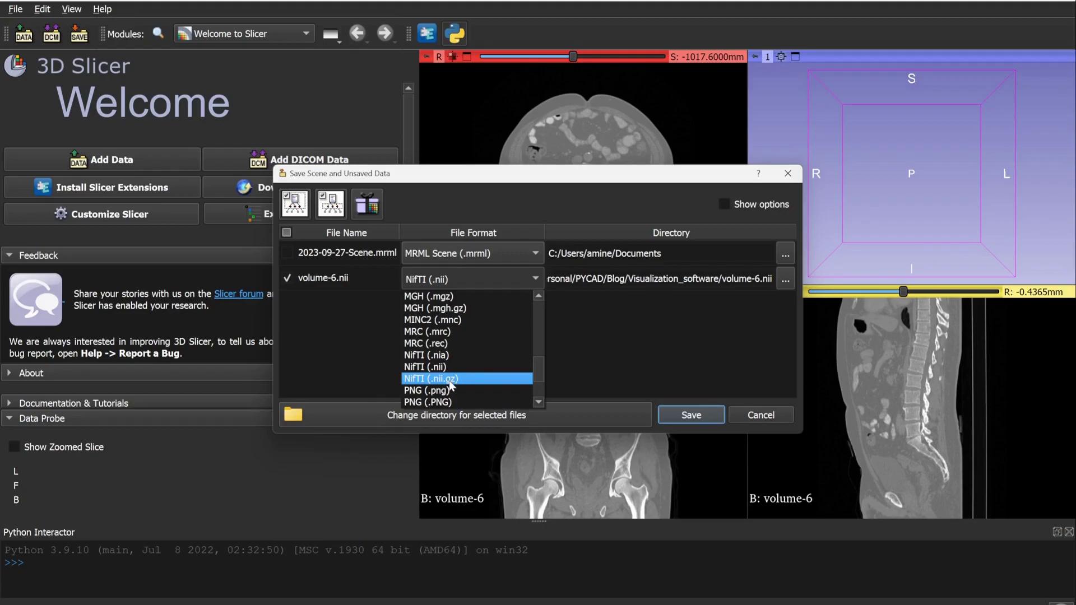
{"action": "scroll", "coordinate": [451, 385], "scroll_direction": "up", "scroll_amount": 6}
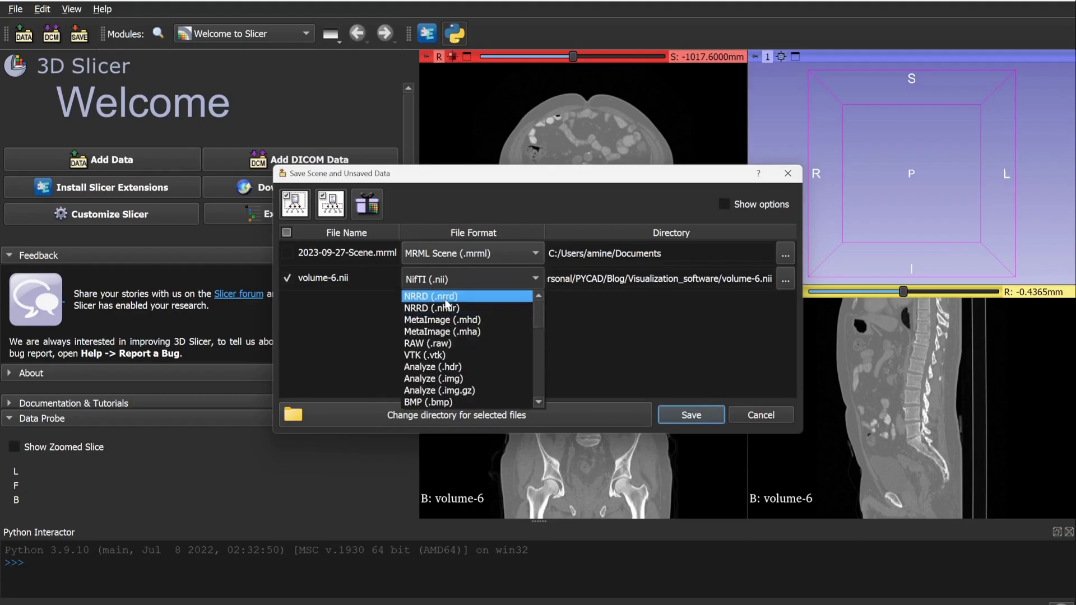
{"action": "left_click", "coordinate": [447, 297]}
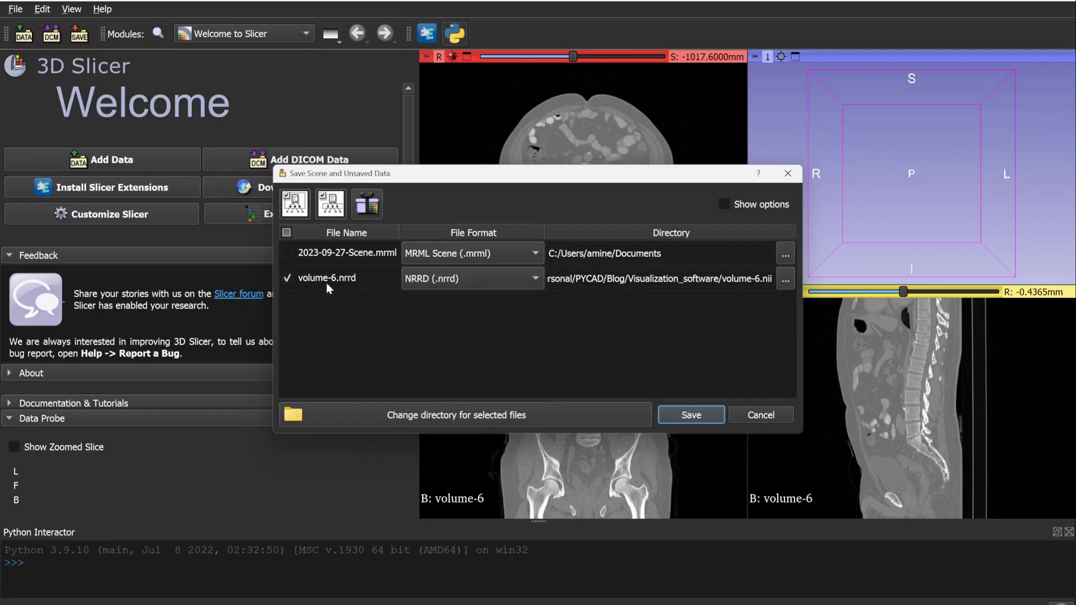
- Set the file name to volume-6.nrrd and save it
{"action": "double_click", "coordinate": [358, 281]}
{"action": "double_click", "coordinate": [365, 280]}
{"action": "type", "text": "nii"}
{"action": "left_click", "coordinate": [350, 307]}
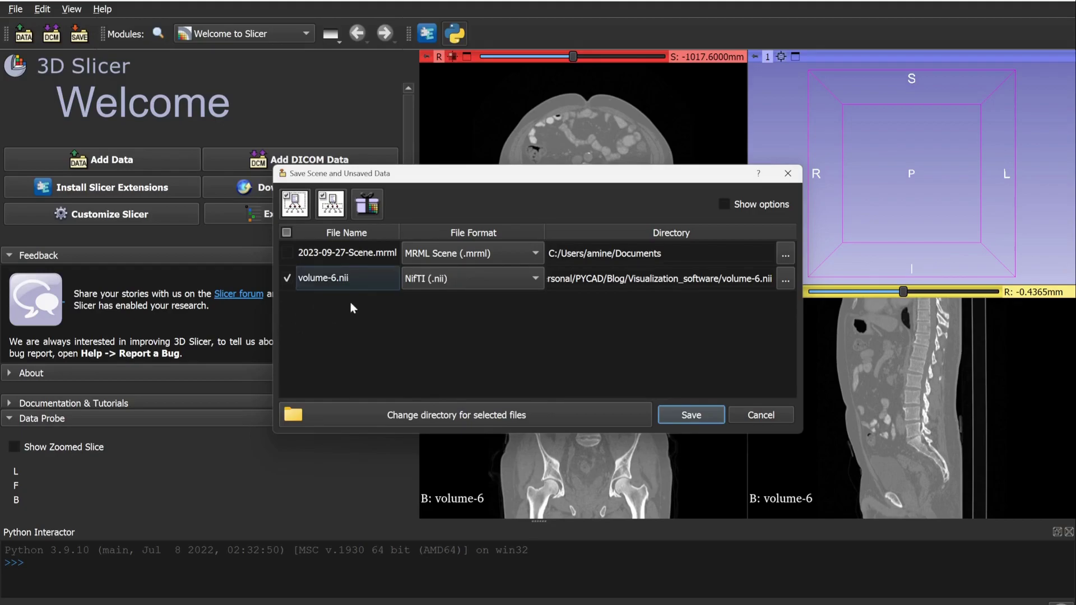
{"action": "double_click", "coordinate": [361, 281]}
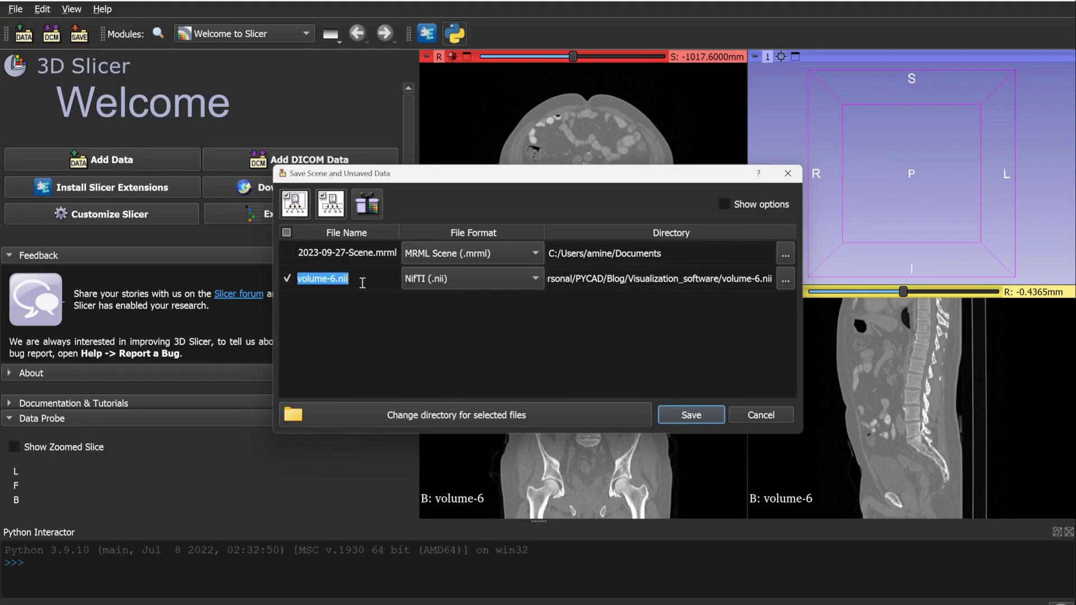
{"action": "left_click", "coordinate": [363, 283]}
{"action": "key", "text": "BackSpace"}
{"action": "key", "text": "BackSpace"}
{"action": "key", "text": "BackSpace"}
{"action": "type", "text": "nrrd"}
{"action": "key", "text": "Return"}
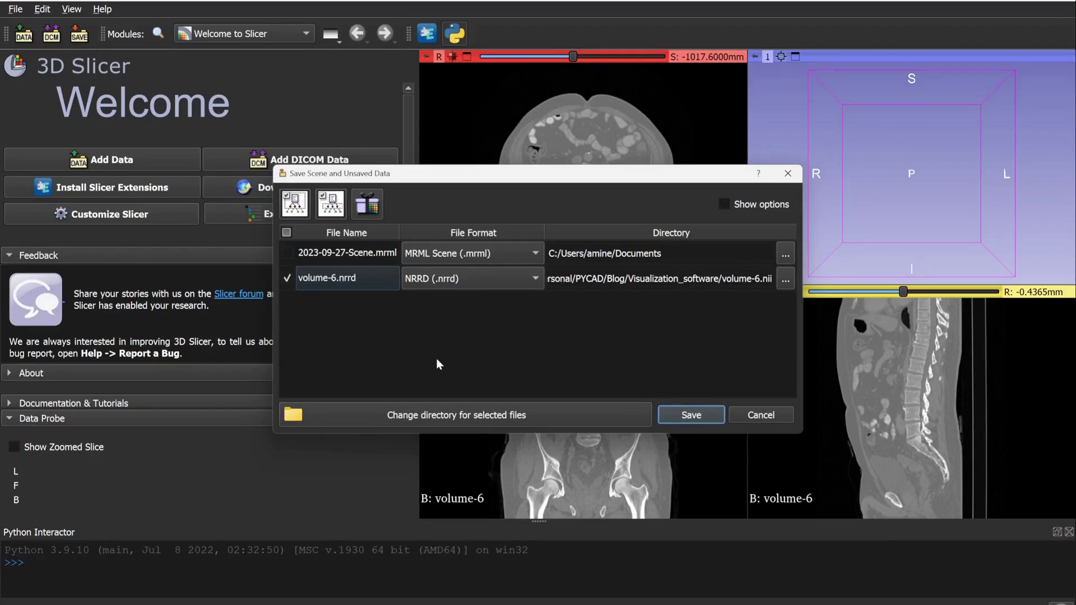
{"action": "left_click", "coordinate": [776, 421]}
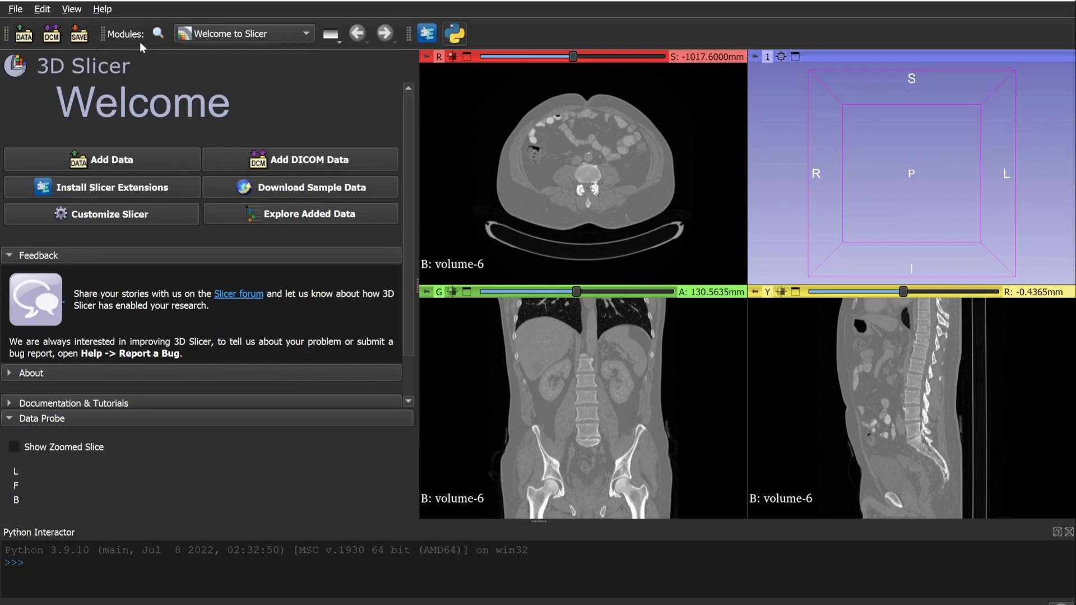
- Search the modules for 'creat' and switch to Create a DICOM Series
{"action": "left_click", "coordinate": [160, 33]}
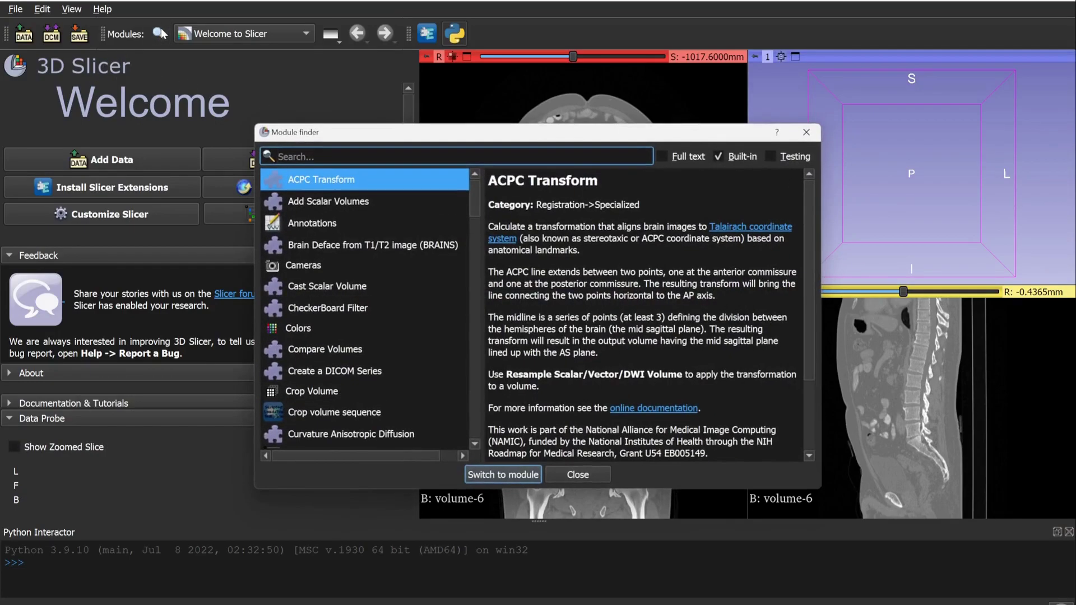
{"action": "type", "text": "creat"}
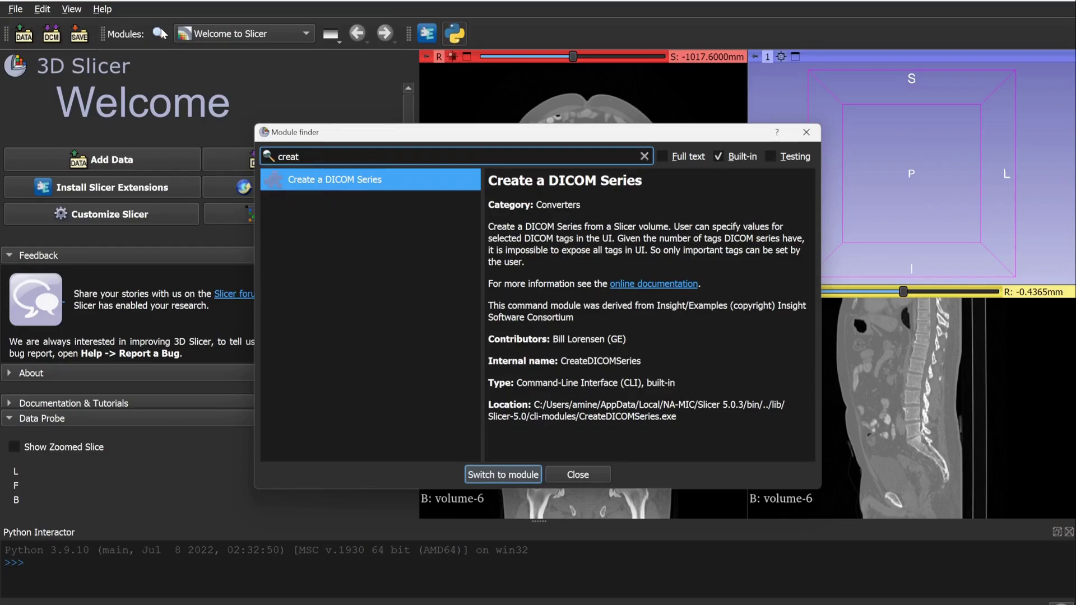
{"action": "key", "text": "Return"}
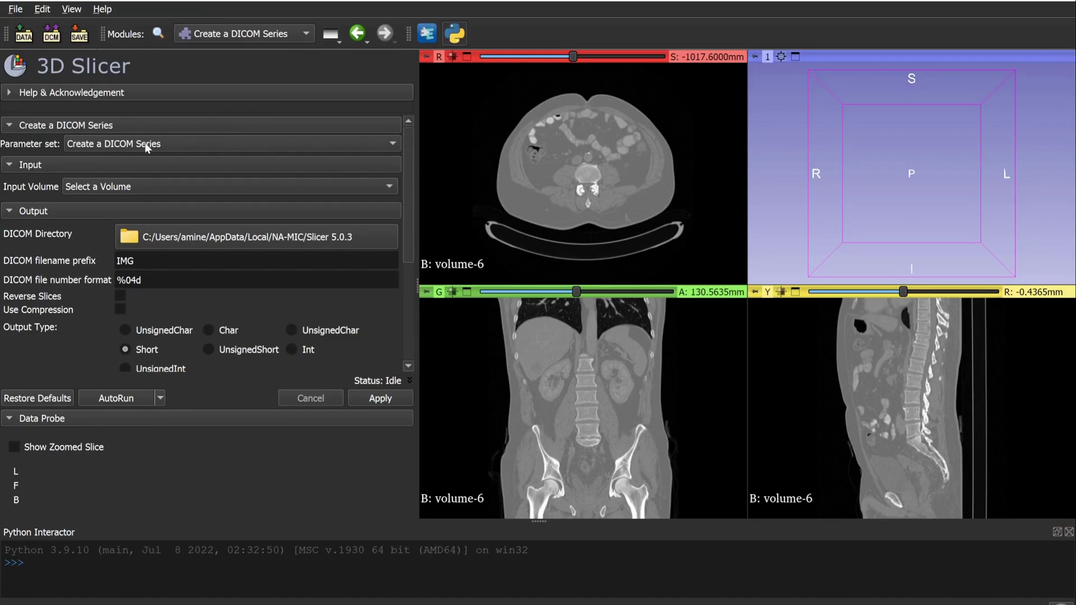
- Keep the Create a DICOM Series parameter set and choose volume-6 as input volume
{"action": "left_click", "coordinate": [115, 143]}
{"action": "left_click", "coordinate": [116, 144]}
{"action": "left_click", "coordinate": [96, 187]}
{"action": "left_click", "coordinate": [106, 201]}
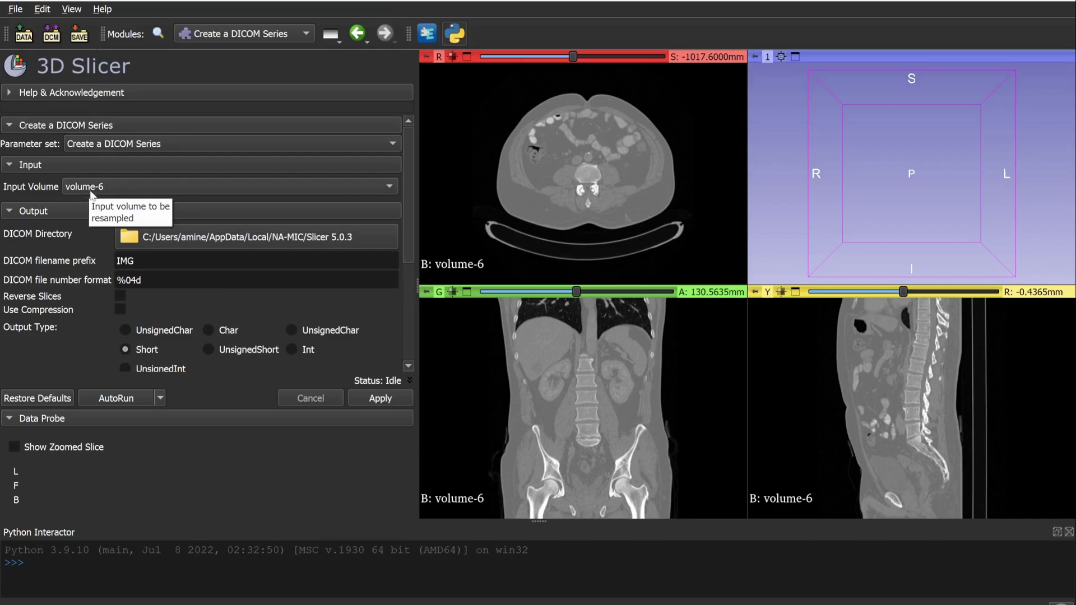
- Set the output to a new Desktop folder named dicom_series
{"action": "left_click", "coordinate": [277, 237]}
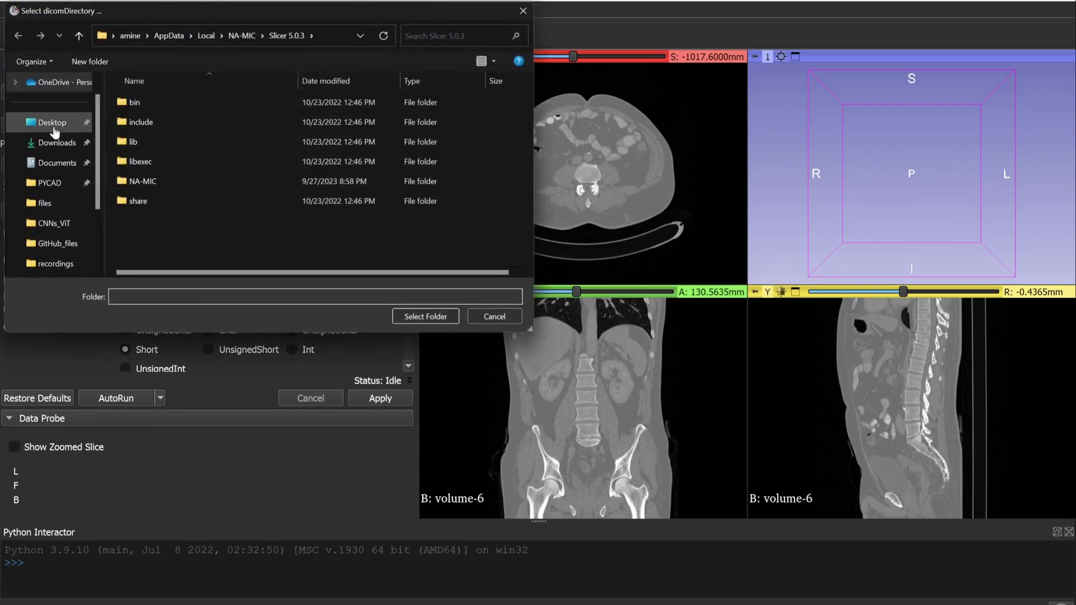
{"action": "left_click", "coordinate": [55, 127]}
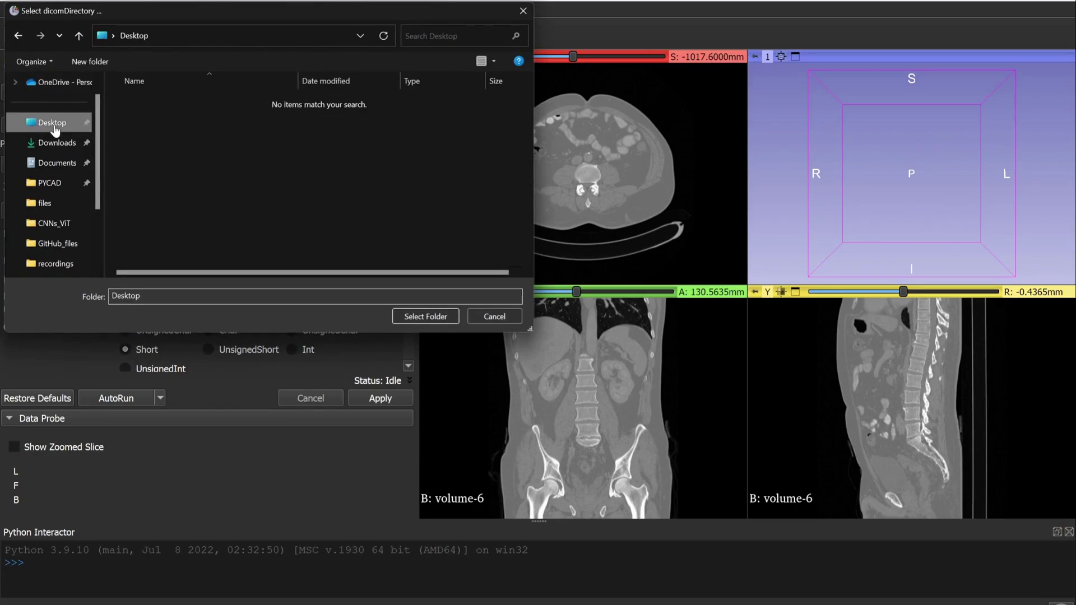
{"action": "left_click", "coordinate": [88, 63]}
{"action": "type", "text": "dicom_series"}
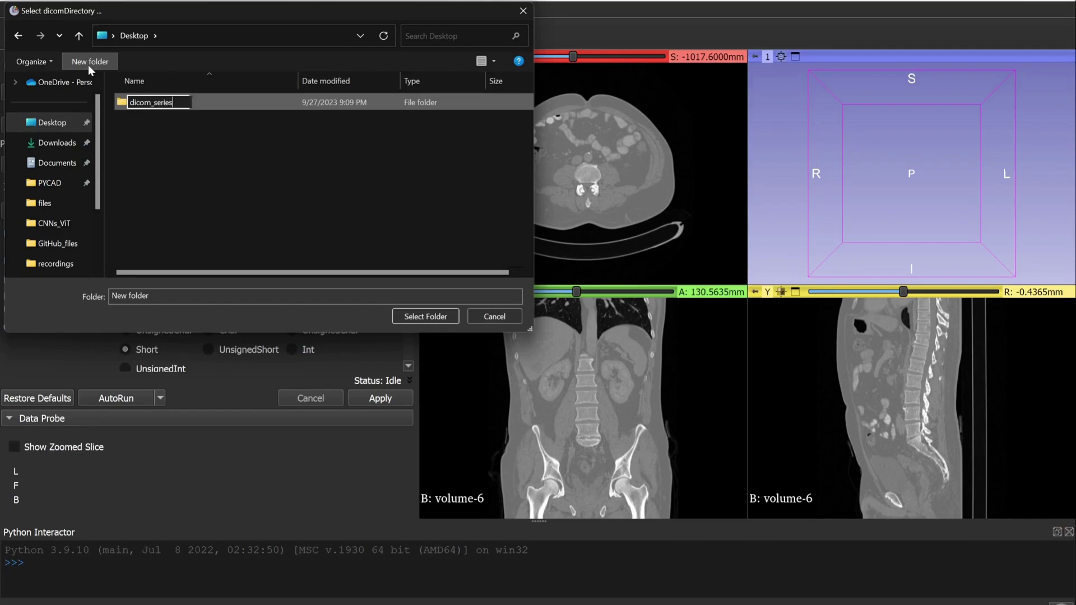
{"action": "key", "text": "Return"}
{"action": "key", "text": "Return"}
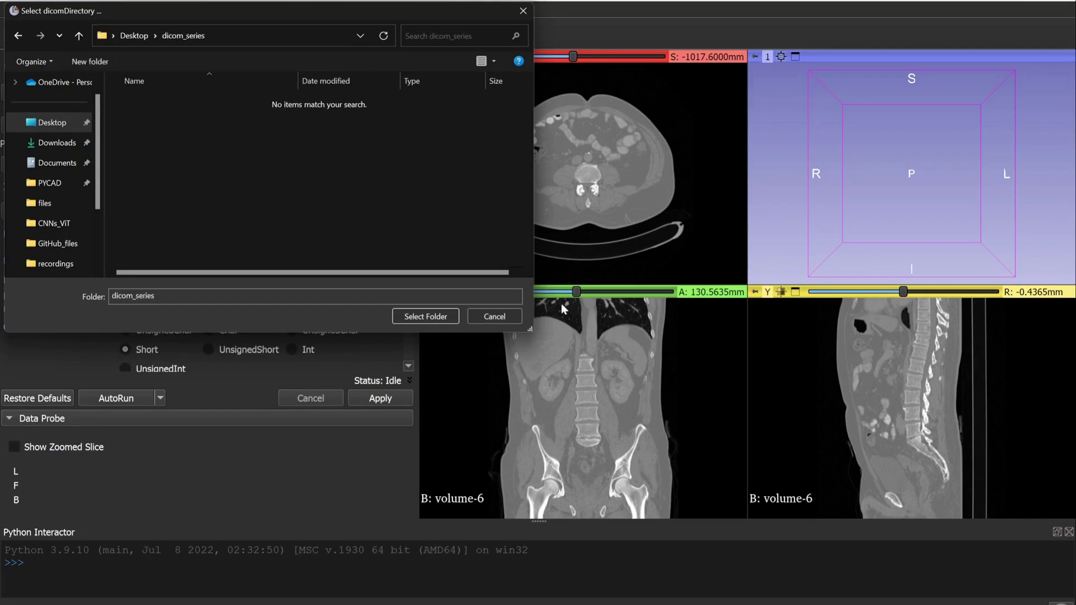
{"action": "left_click", "coordinate": [436, 313]}
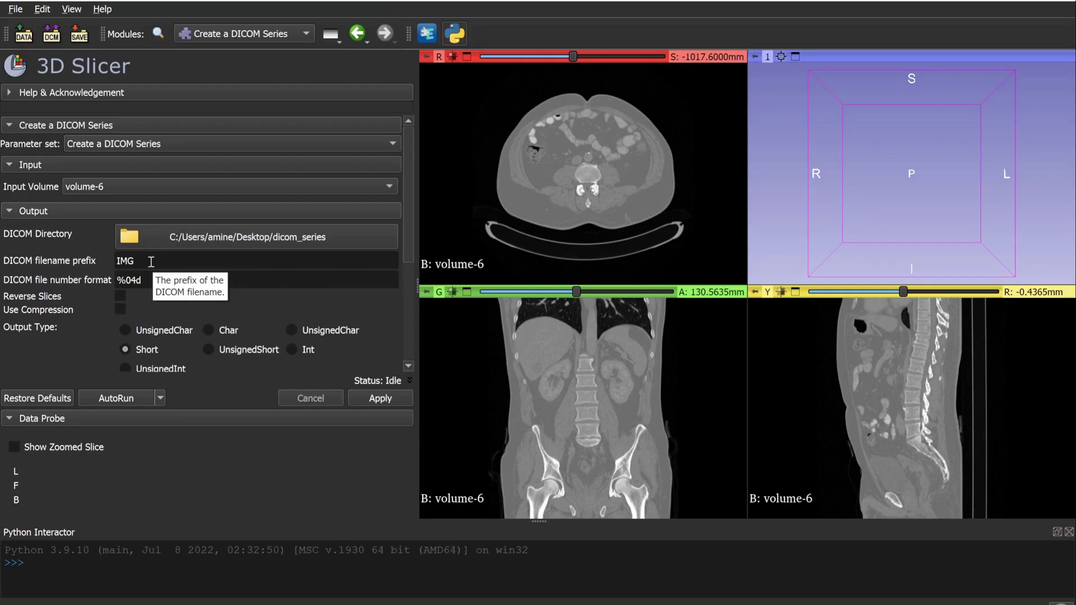
- Replace the IMG filename prefix with 'slice' and run the DICOM export
{"action": "double_click", "coordinate": [142, 263]}
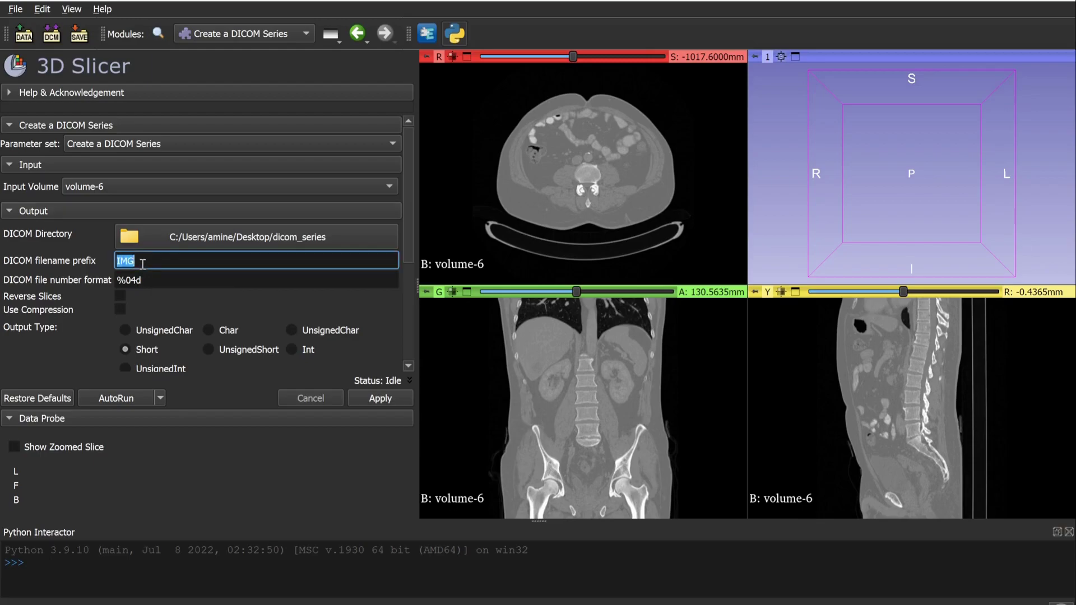
{"action": "type", "text": "e"}
{"action": "left_click", "coordinate": [372, 398]}
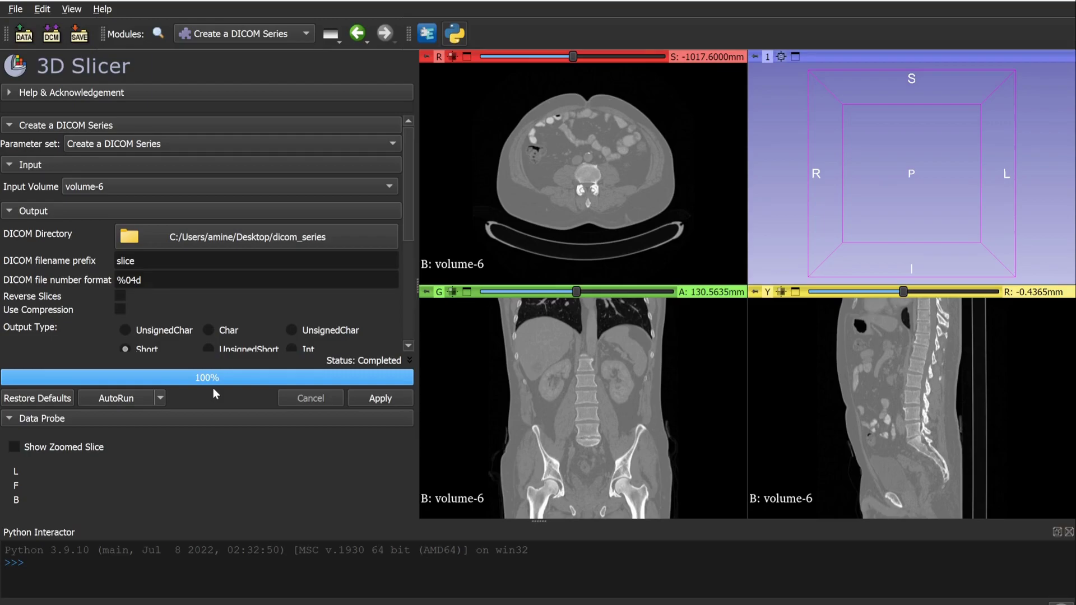
- Close the scene from the File menu and switch to the Welcome to Slicer module
{"action": "left_click", "coordinate": [17, 9]}
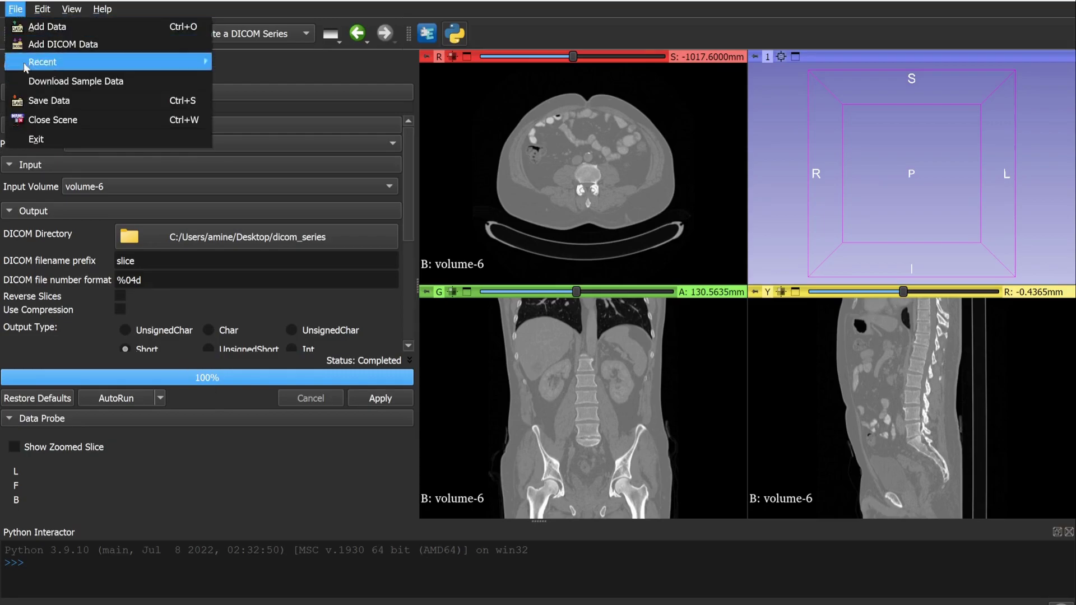
{"action": "left_click", "coordinate": [53, 120]}
{"action": "left_click", "coordinate": [241, 33]}
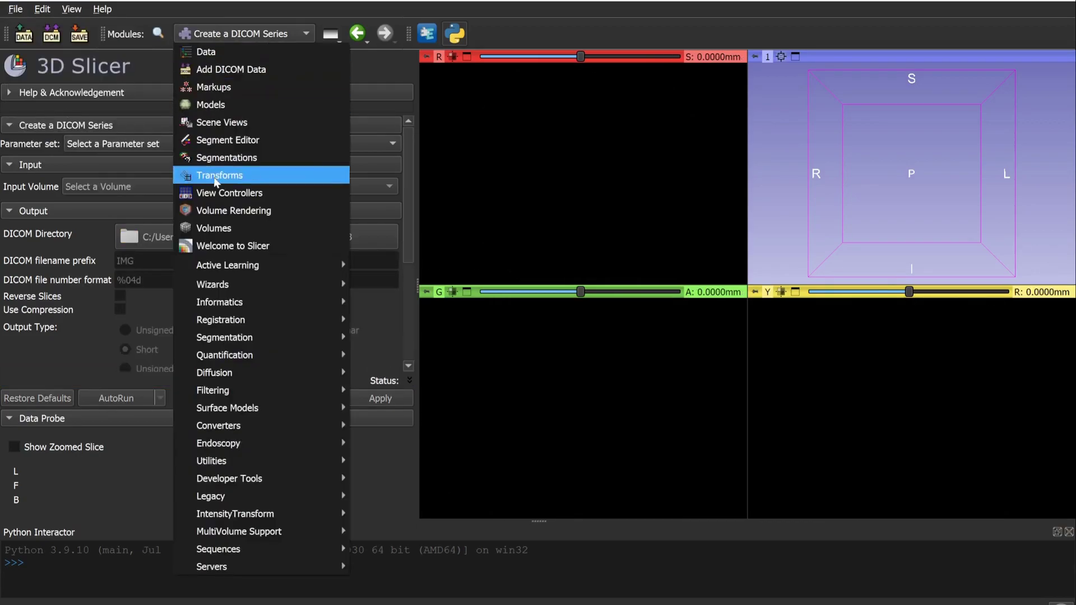
{"action": "left_click", "coordinate": [230, 246]}
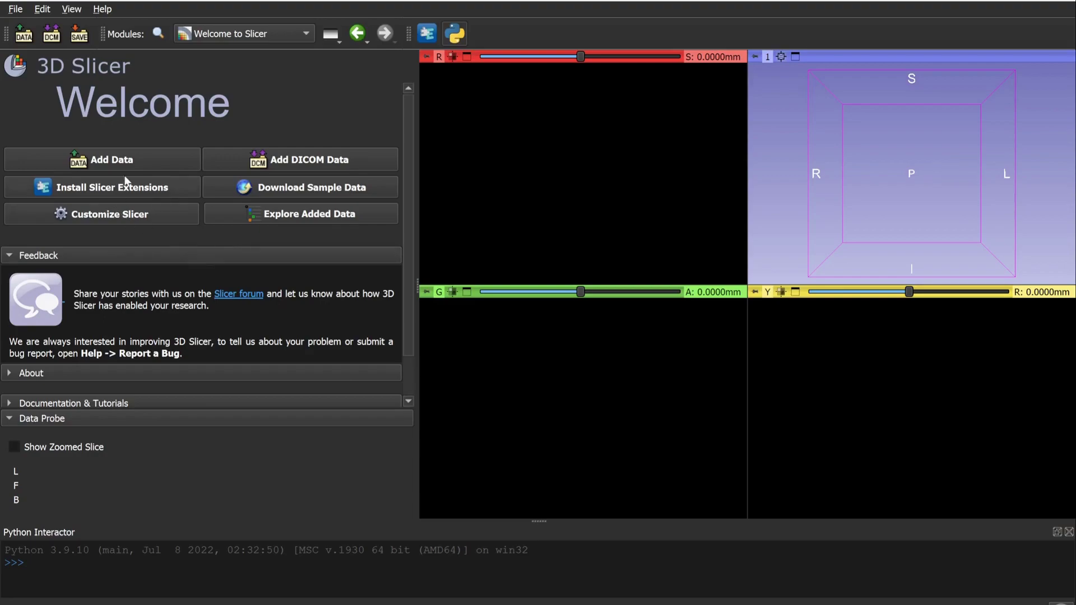
- Add the Desktop dicom_series folder as data and load the slice0001.dcm series
{"action": "left_click", "coordinate": [29, 37]}
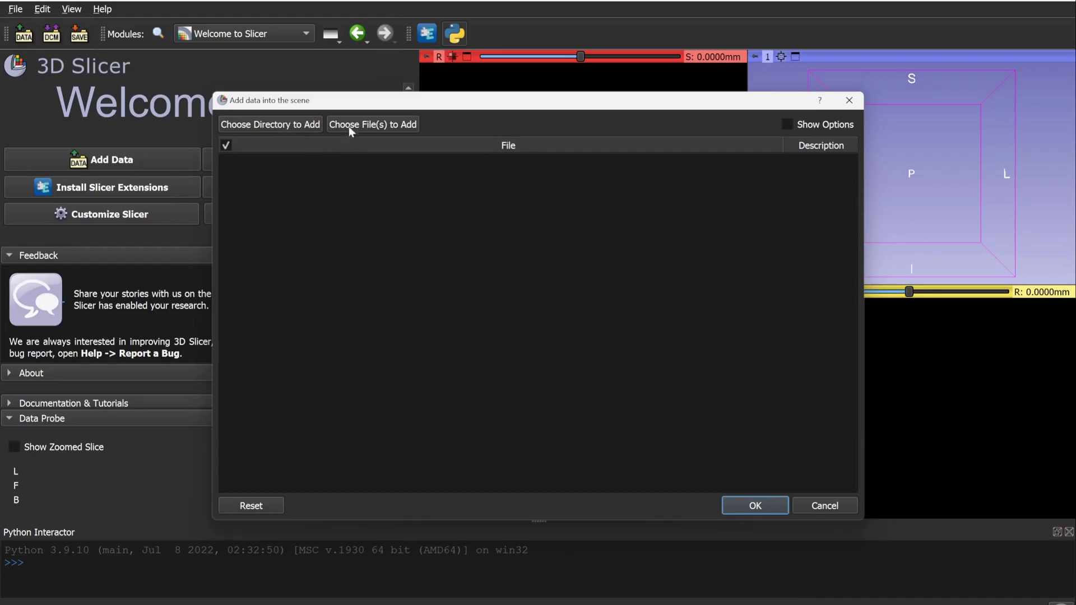
{"action": "left_click", "coordinate": [284, 125]}
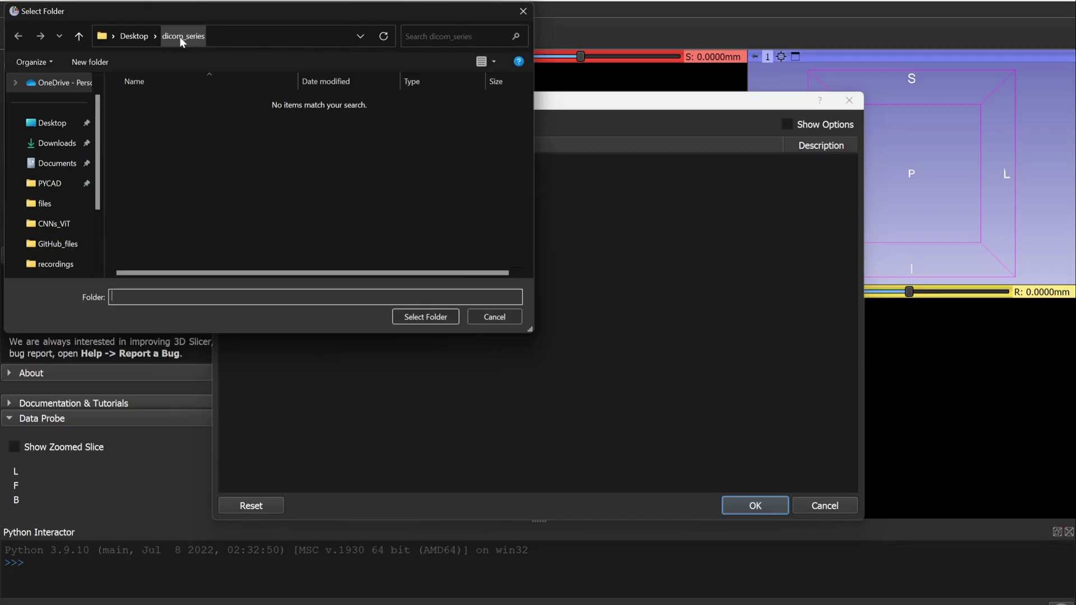
{"action": "left_click", "coordinate": [429, 314]}
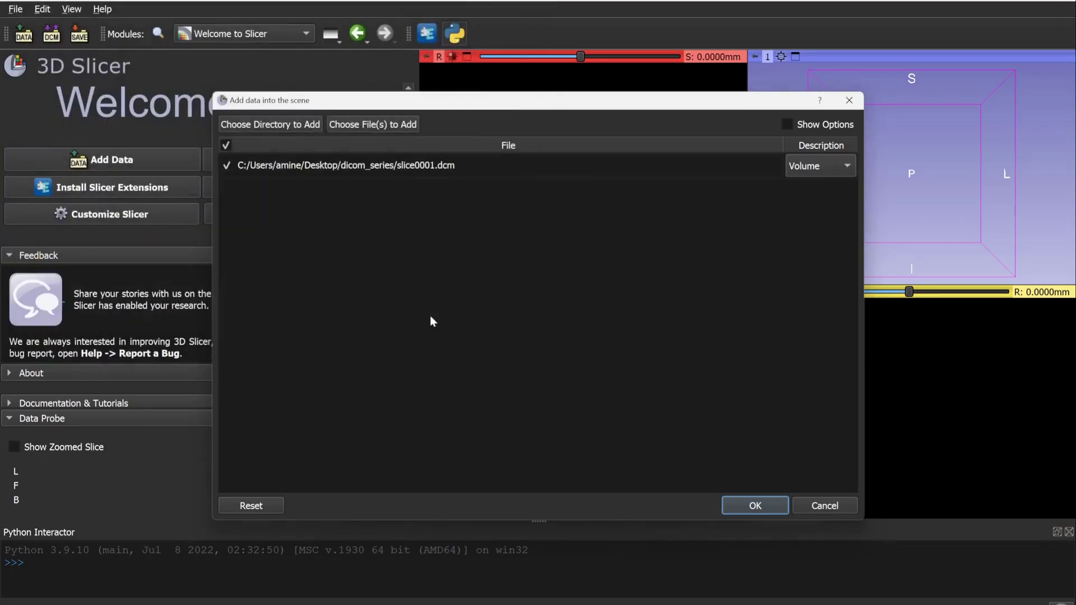
{"action": "left_click", "coordinate": [755, 505]}
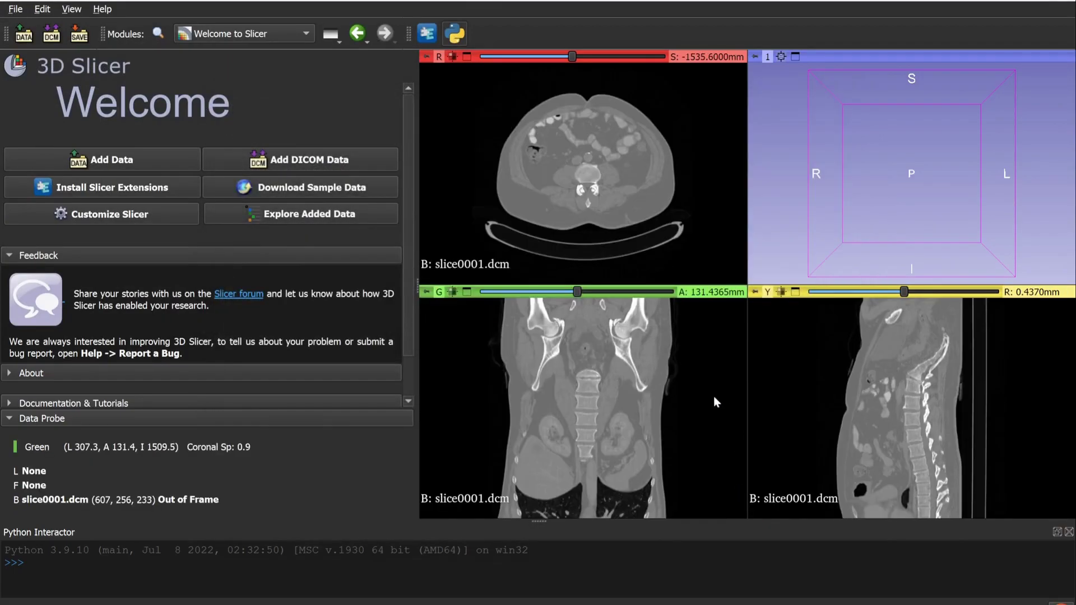
- Browse the axial slices, then bring up the save window for slice0001.nrrd
{"action": "left_click_drag", "start_coordinate": [571, 57], "coordinate": [553, 74]}
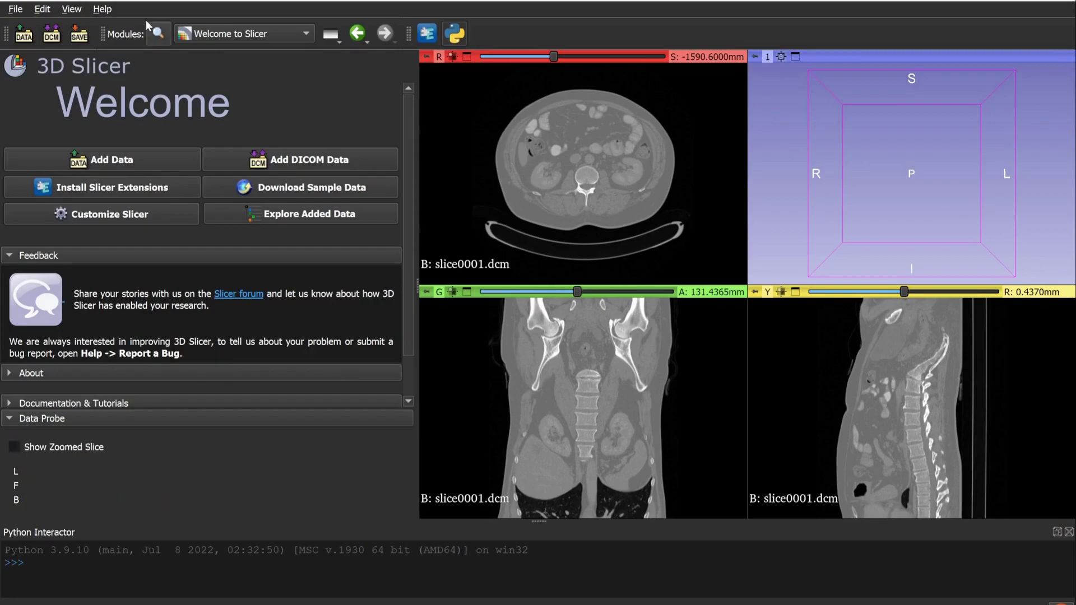
{"action": "left_click", "coordinate": [79, 37]}
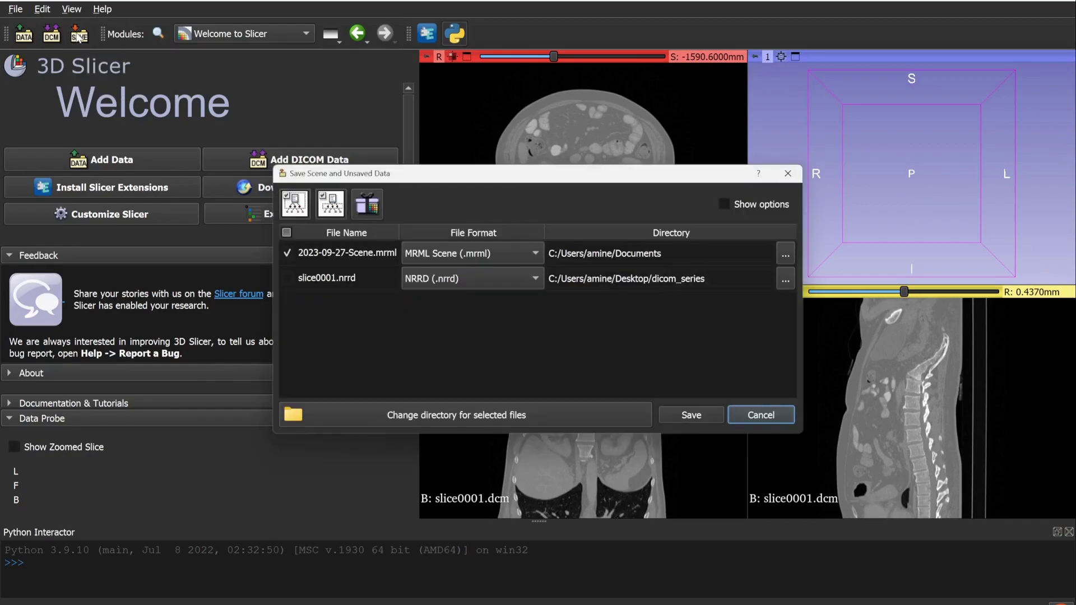
- Untick the scene, tick the slice0001 volume and rename its base to volume_test
{"action": "left_click", "coordinate": [287, 254]}
{"action": "left_click", "coordinate": [287, 278]}
{"action": "double_click", "coordinate": [315, 280]}
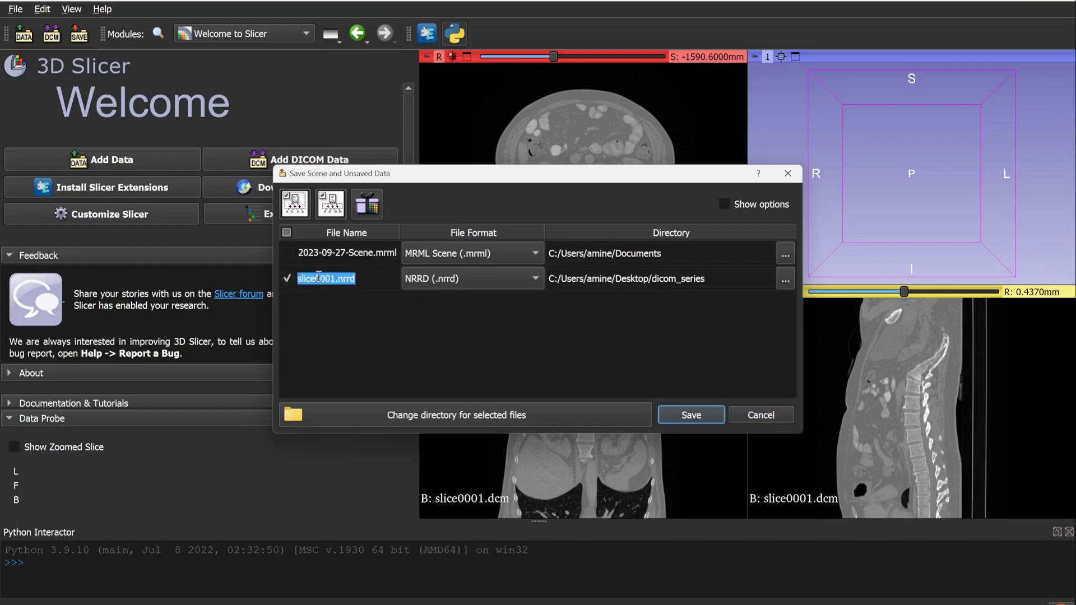
{"action": "left_click", "coordinate": [318, 278]}
{"action": "left_click_drag", "start_coordinate": [331, 278], "coordinate": [290, 279]}
{"action": "key", "text": "BackSpace"}
{"action": "type", "text": "volume_test"}
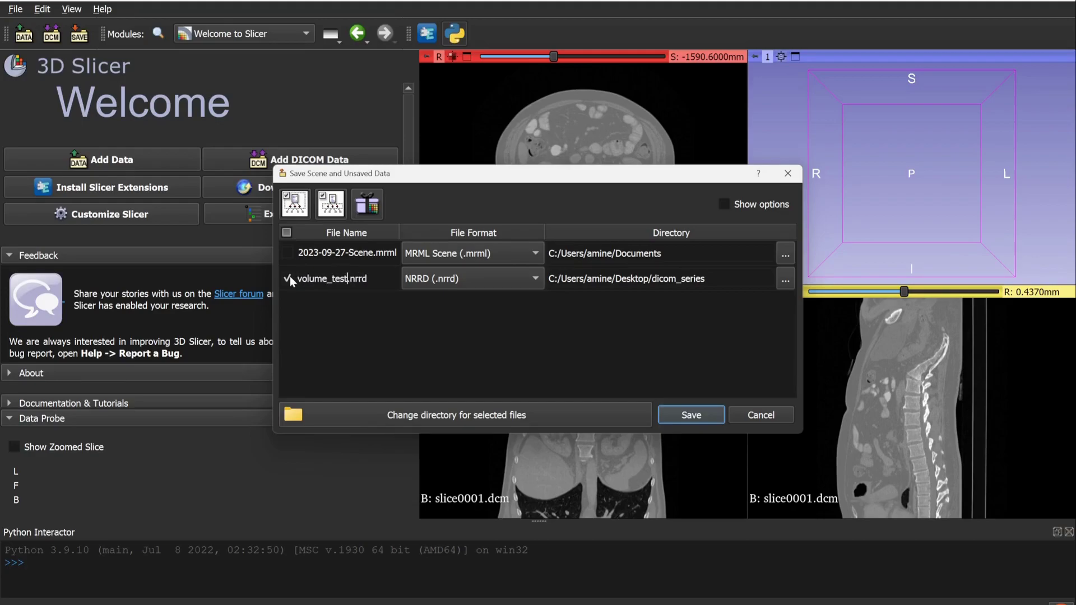
- Change the extension to nii.gz, then cancel the save window without saving
{"action": "left_click_drag", "start_coordinate": [377, 278], "coordinate": [350, 278]}
{"action": "type", "text": "nii.gz"}
{"action": "key", "text": "Return"}
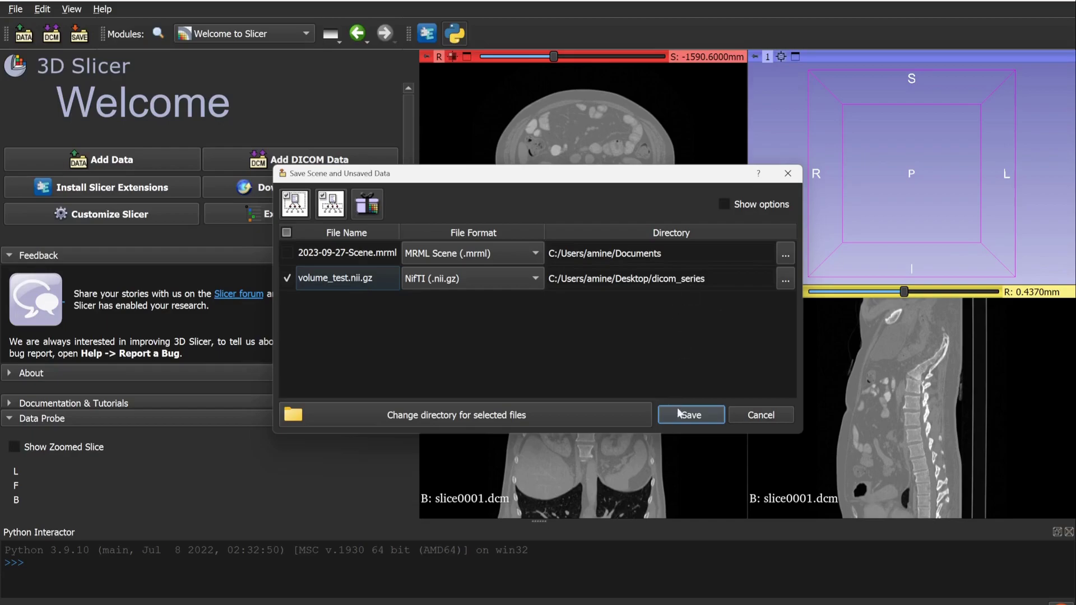
{"action": "left_click", "coordinate": [743, 415]}
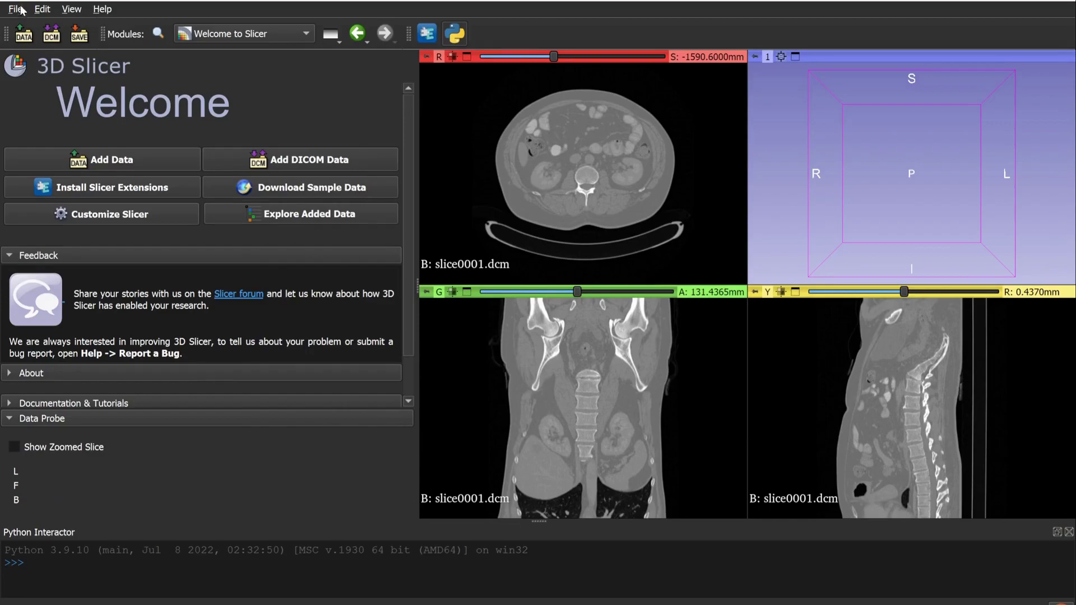
{"action": "left_click", "coordinate": [16, 8]}
- Choose Close Scene to remove the DICOM volume and empty all views
{"action": "left_click", "coordinate": [62, 112]}
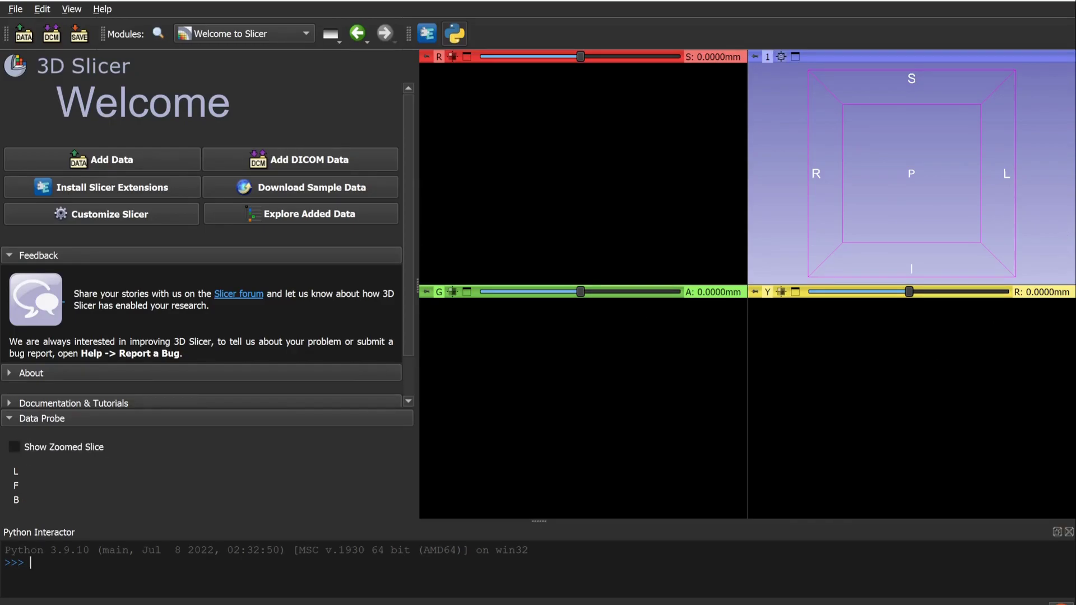
- Drag liver.nii.gz from the file browser into Slicer and load it as a volume
{"action": "key", "text": "alt+Tab"}
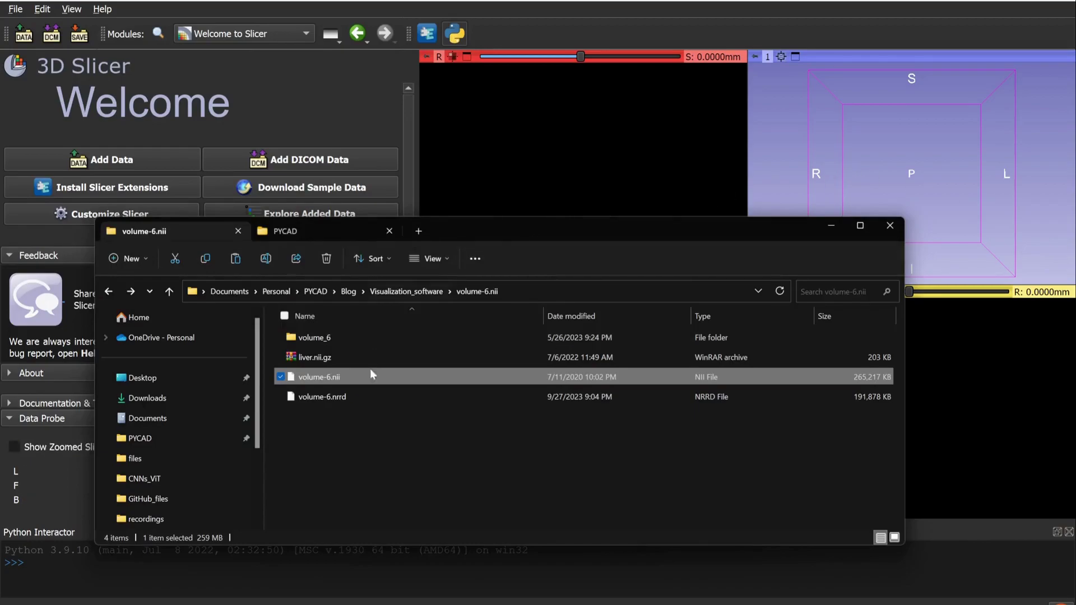
{"action": "left_click", "coordinate": [336, 357]}
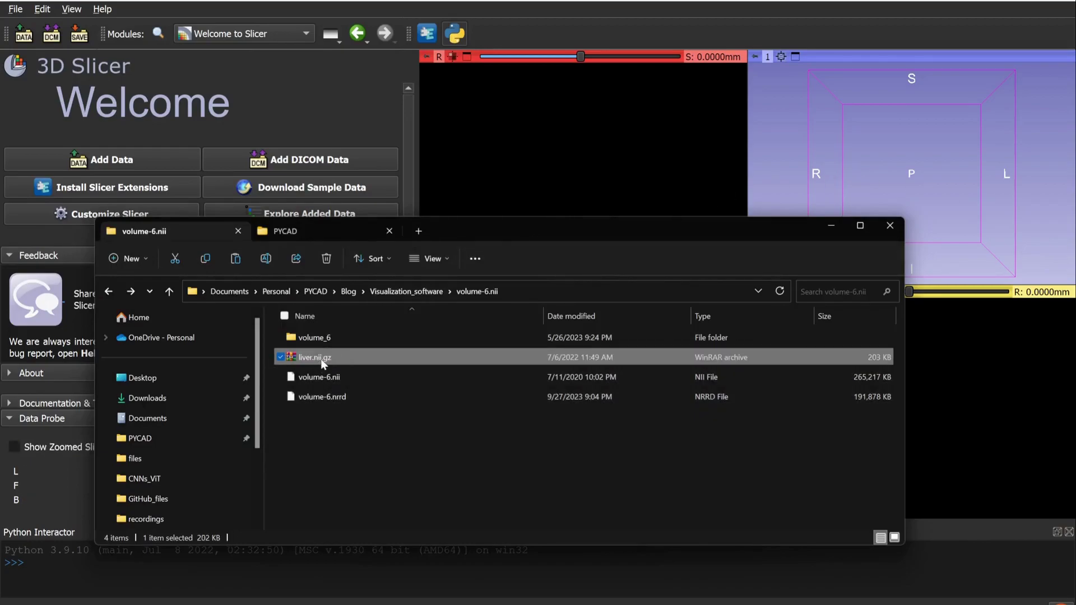
{"action": "left_click_drag", "start_coordinate": [318, 363], "coordinate": [545, 168]}
{"action": "left_click", "coordinate": [642, 102]}
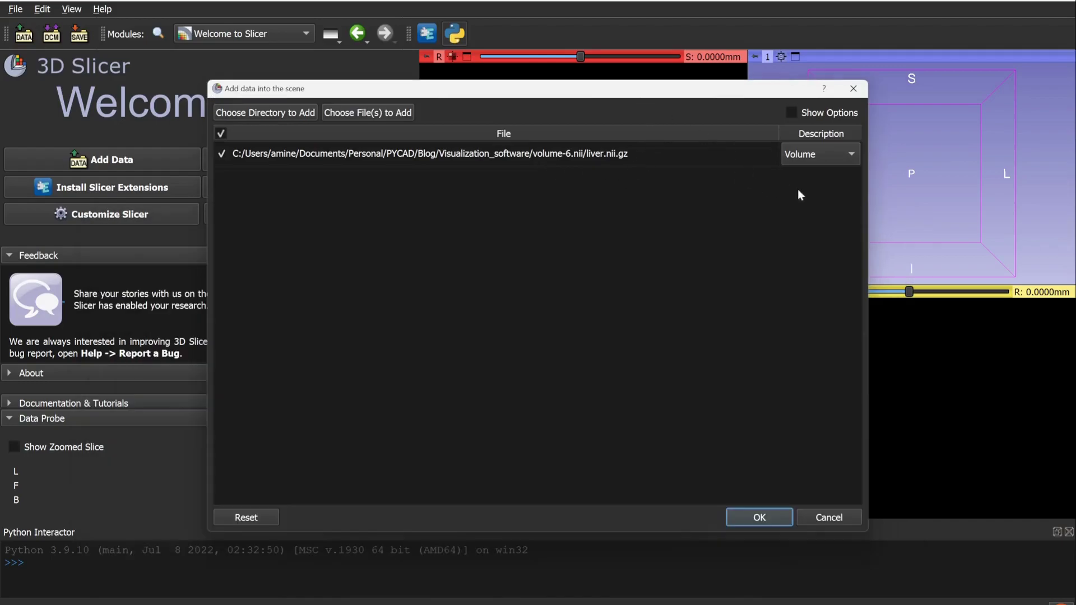
{"action": "left_click", "coordinate": [751, 515]}
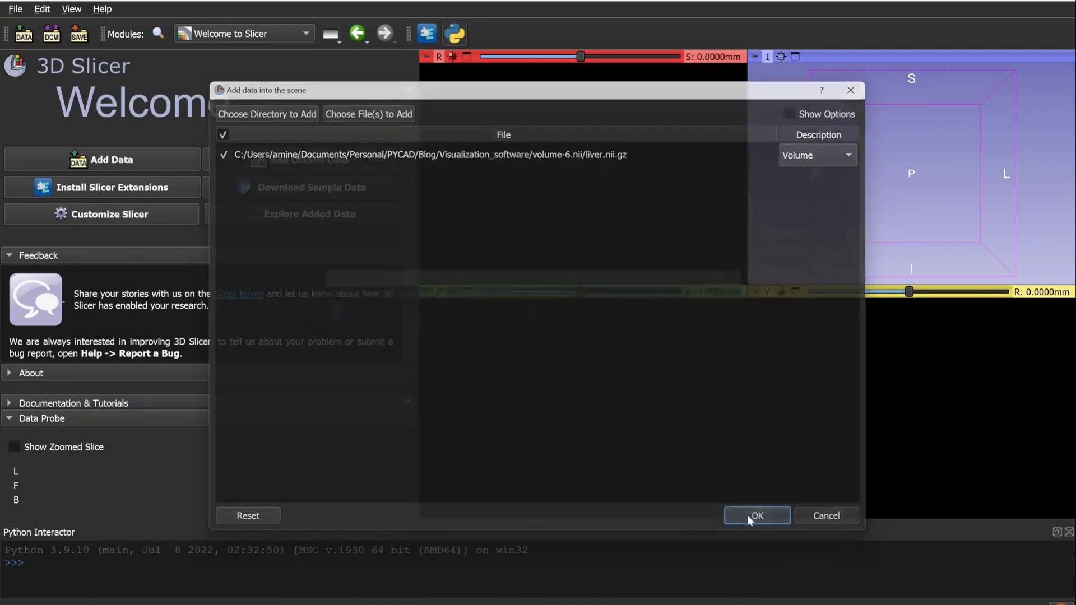
- Drop liver.nii.gz into Slicer again and load it as a Segmentation instead
{"action": "key", "text": "alt+Tab"}
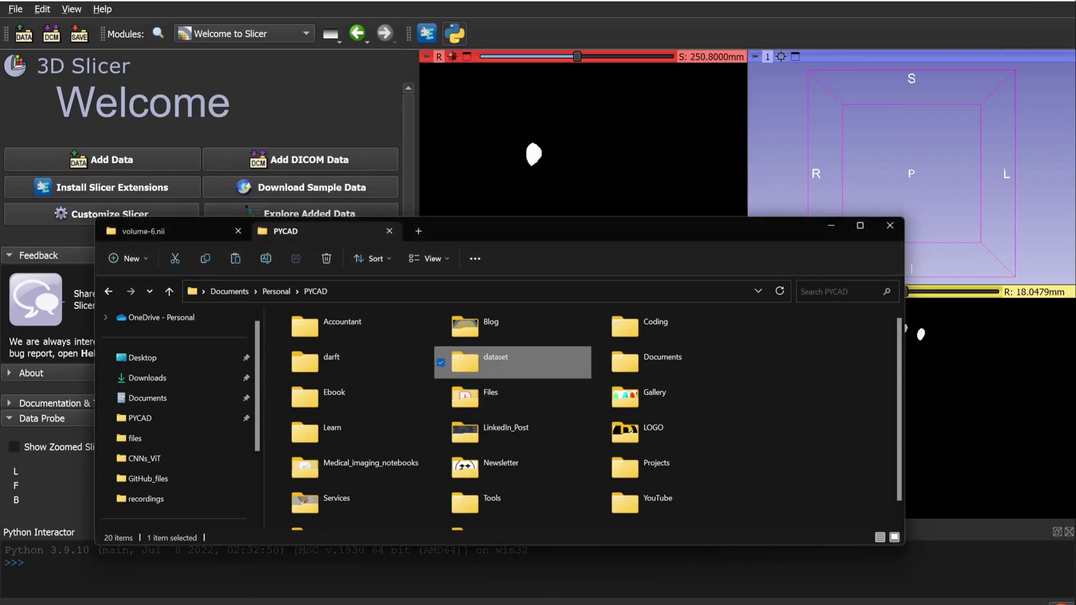
{"action": "double_click", "coordinate": [521, 395]}
{"action": "left_click", "coordinate": [180, 237]}
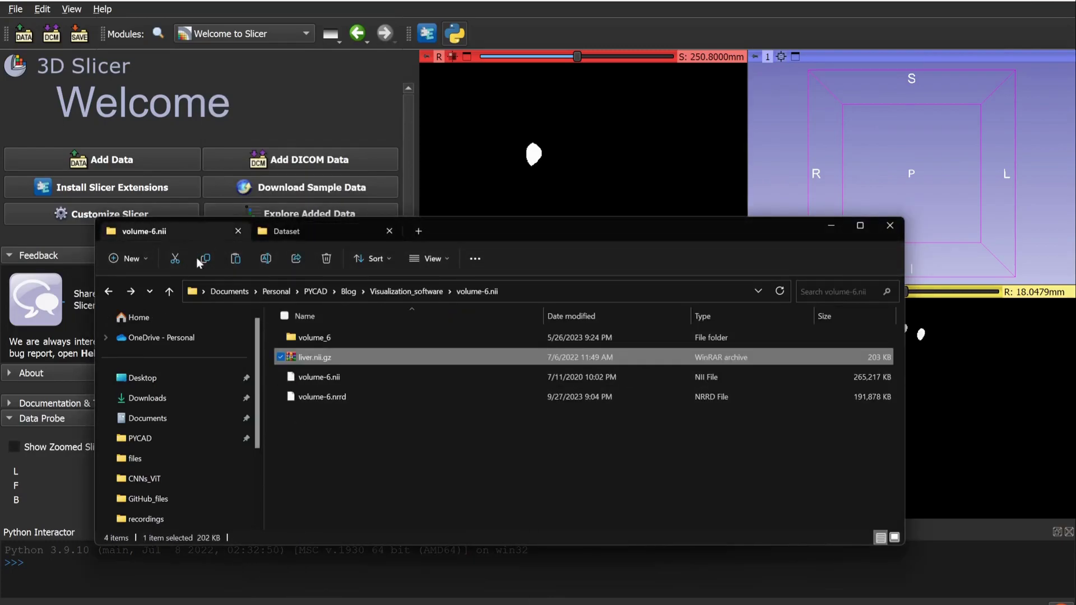
{"action": "left_click_drag", "start_coordinate": [354, 357], "coordinate": [550, 147]}
{"action": "left_click", "coordinate": [829, 143]}
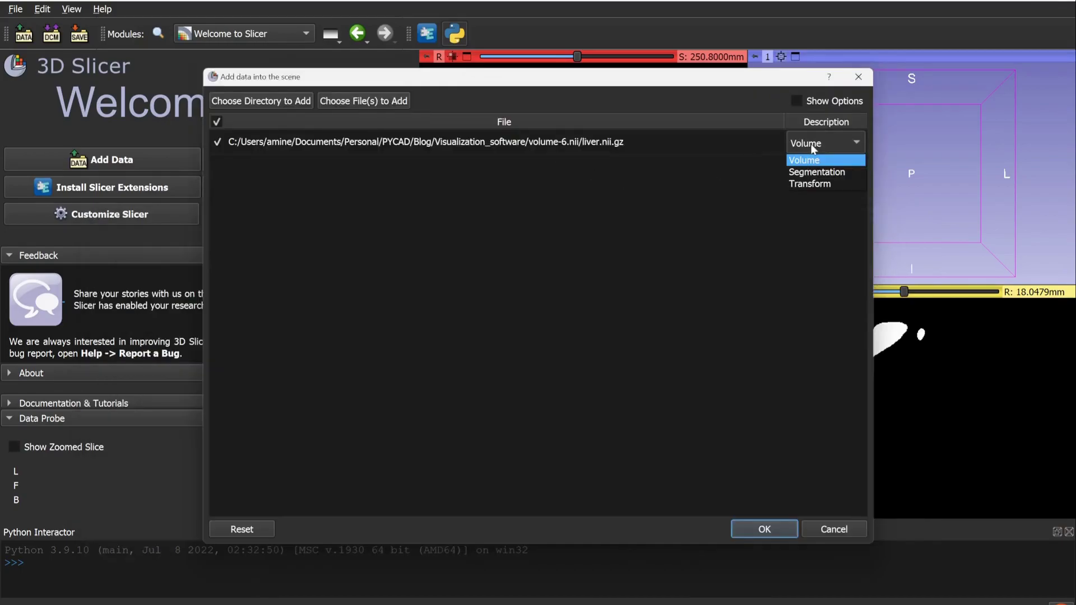
{"action": "left_click", "coordinate": [816, 172]}
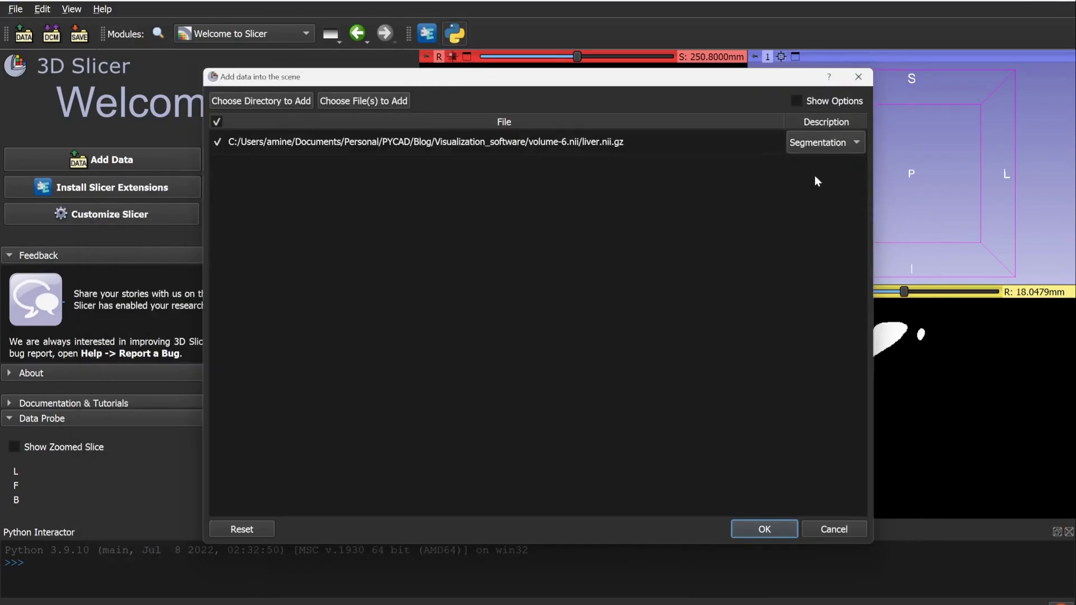
{"action": "left_click", "coordinate": [764, 529]}
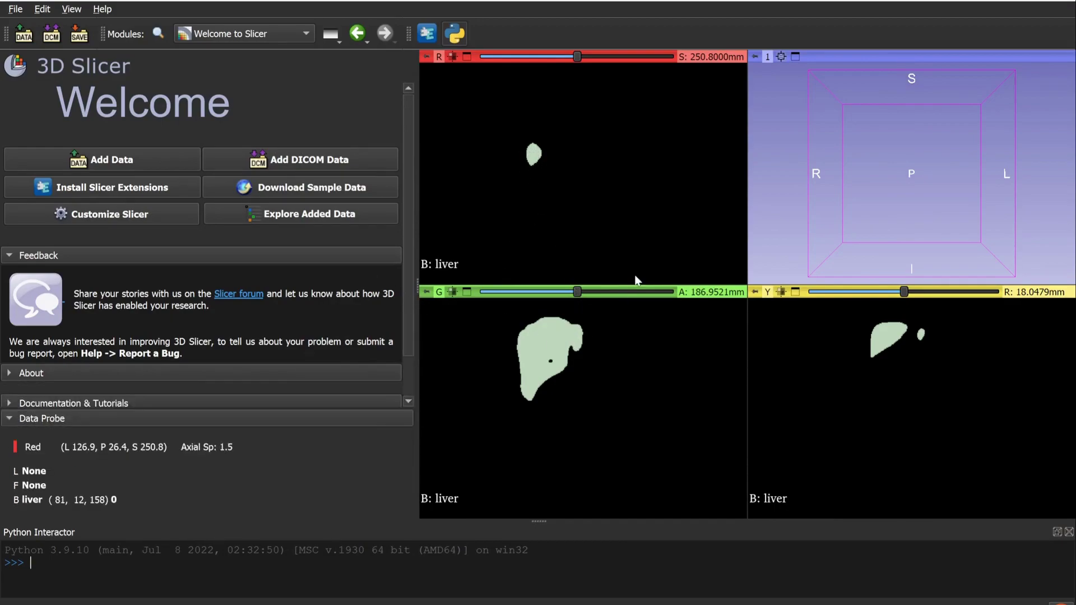
- In the Segmentations module, rename the segment Segment_1 to 'Liver'
{"action": "left_click", "coordinate": [230, 34]}
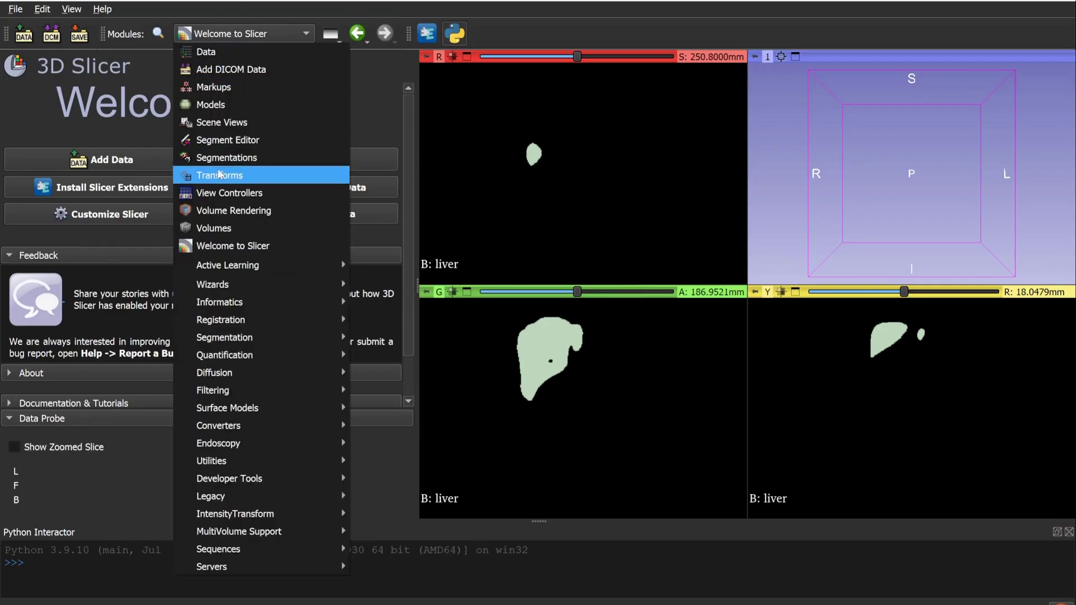
{"action": "left_click", "coordinate": [239, 158]}
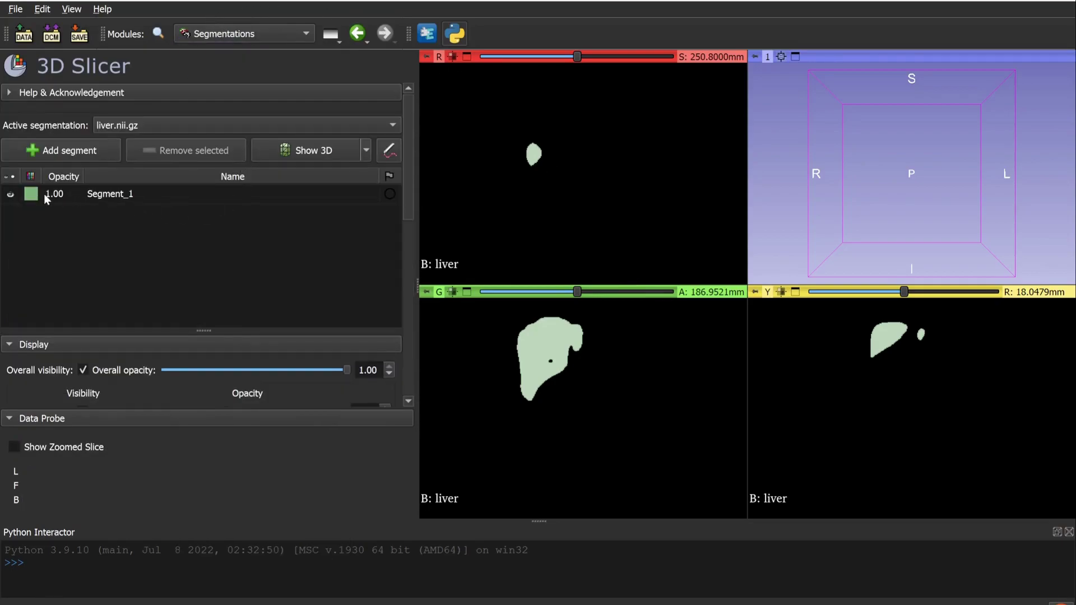
{"action": "left_click", "coordinate": [130, 199]}
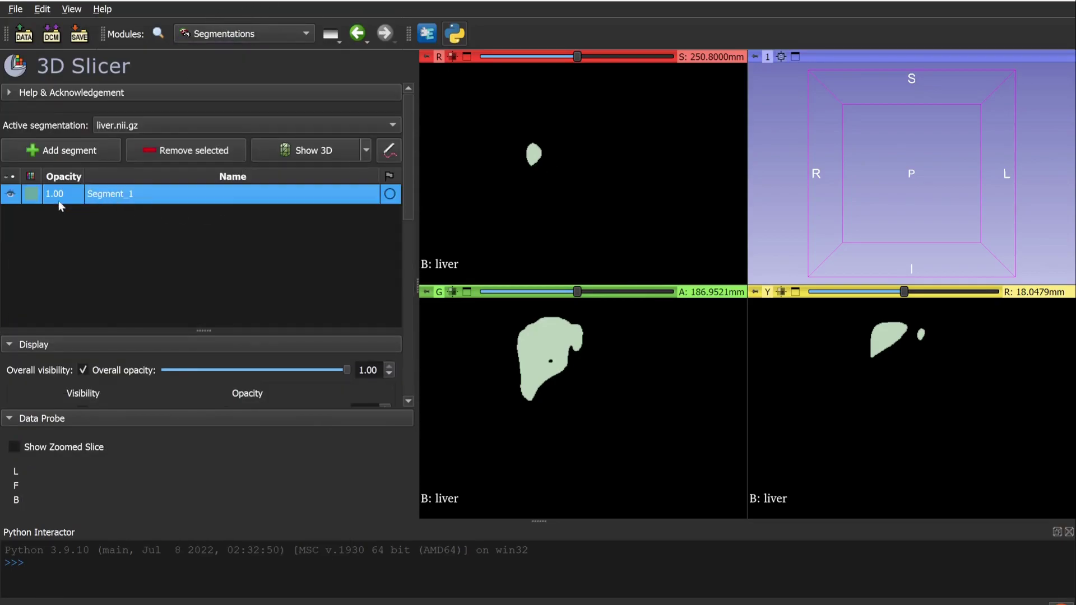
{"action": "double_click", "coordinate": [130, 195]}
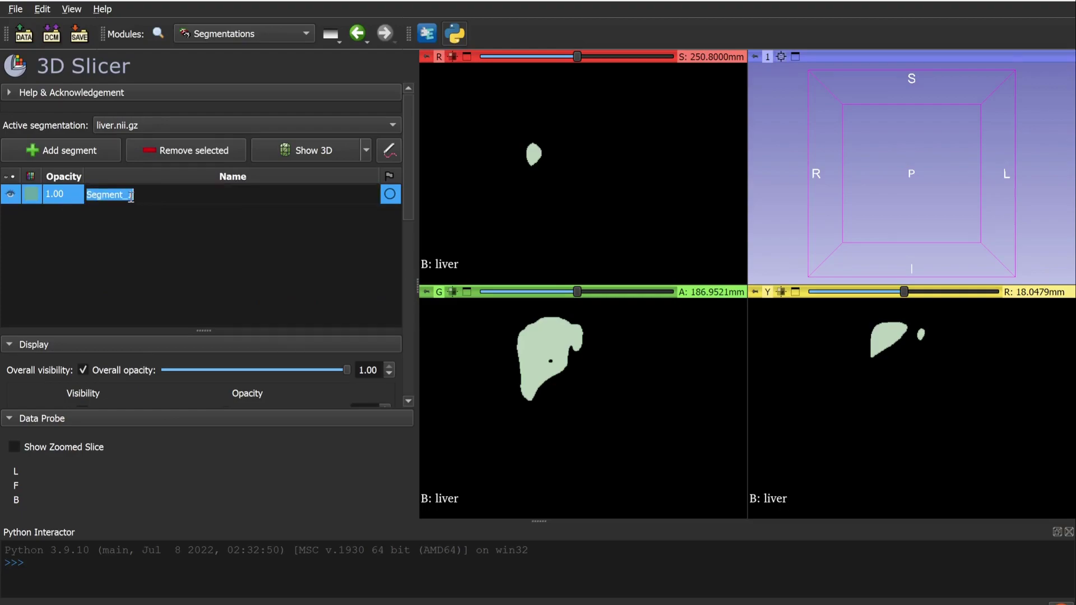
{"action": "type", "text": "Liver"}
{"action": "key", "text": "Return"}
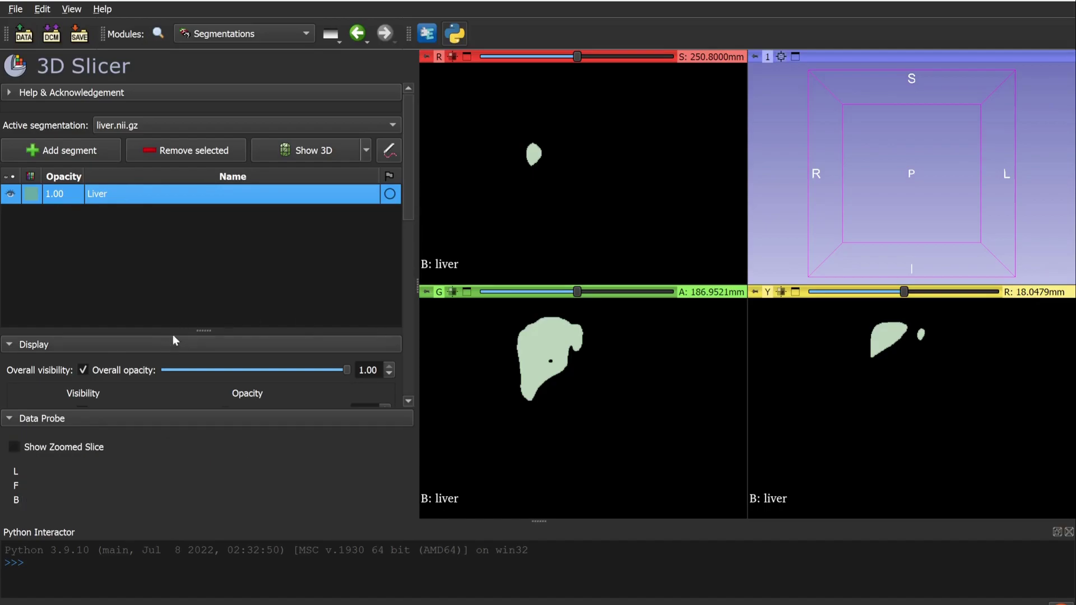
- Export the Liver segment to a new labelmap node, liver.nii.gz-Liver-label
{"action": "scroll", "coordinate": [177, 345], "scroll_direction": "down", "scroll_amount": 7}
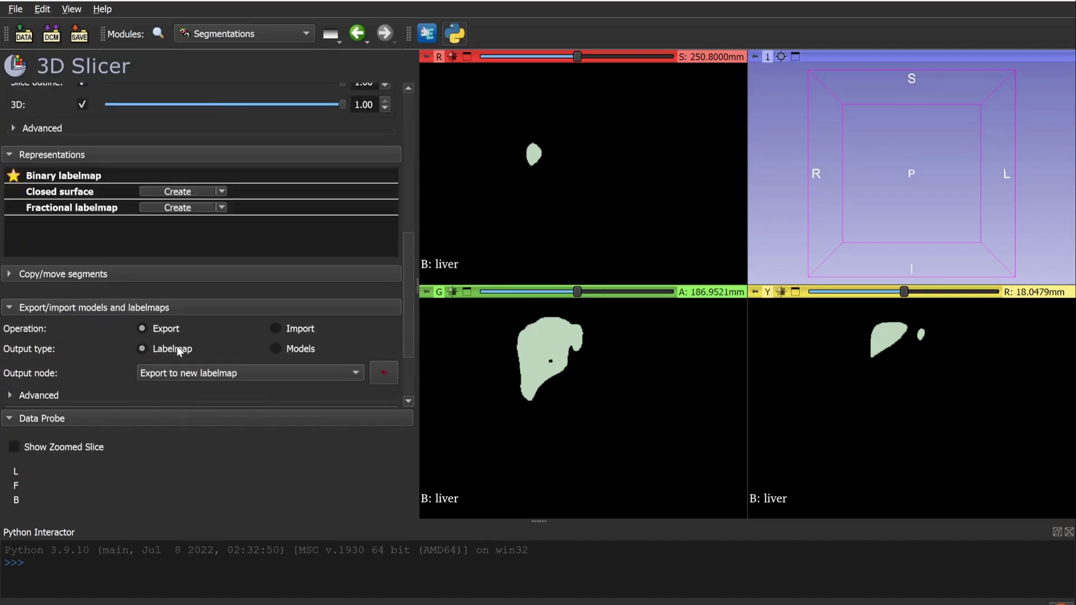
{"action": "scroll", "coordinate": [176, 345], "scroll_direction": "down", "scroll_amount": 2}
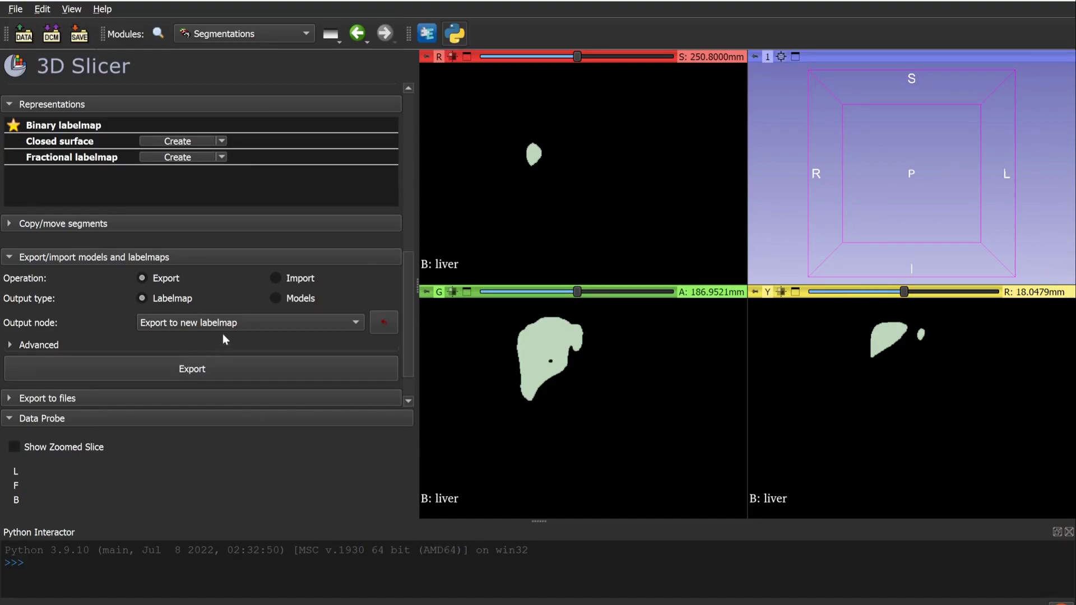
{"action": "left_click", "coordinate": [155, 328]}
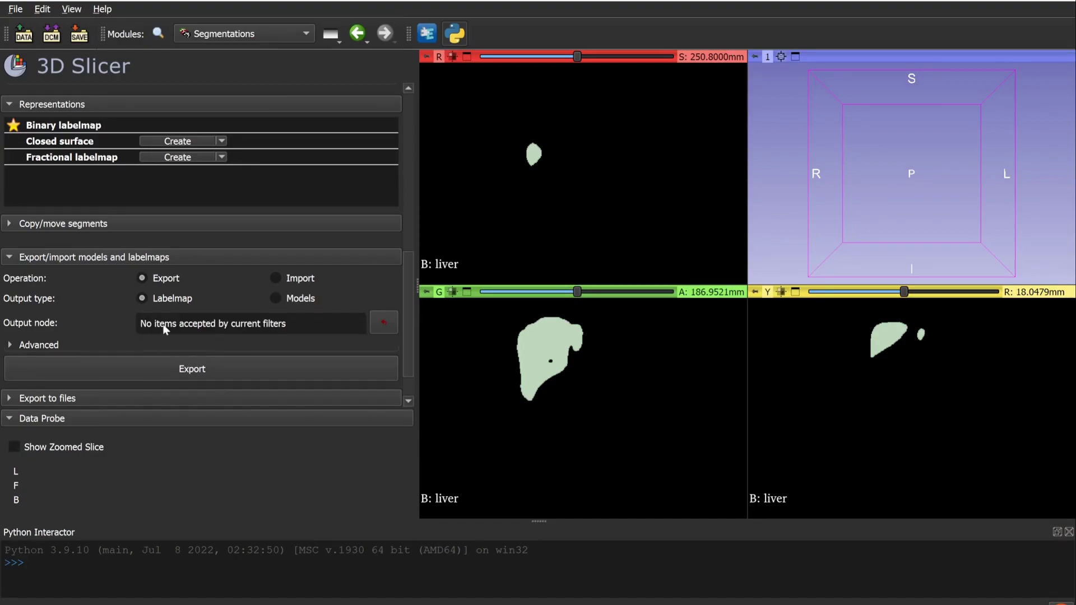
{"action": "left_click", "coordinate": [194, 333]}
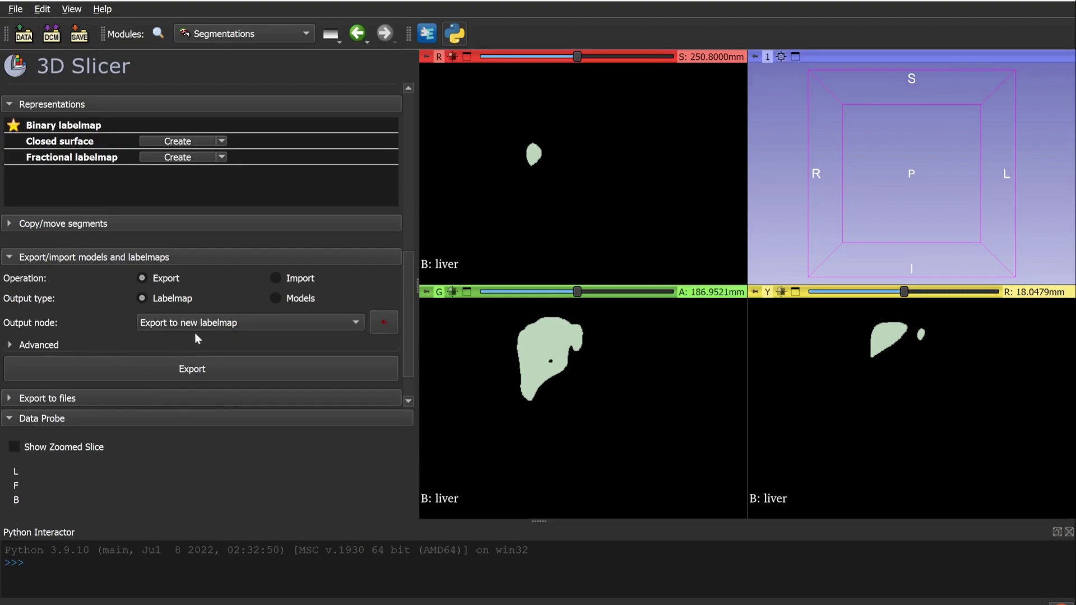
{"action": "left_click", "coordinate": [185, 375]}
{"action": "scroll", "coordinate": [234, 343], "scroll_direction": "down", "scroll_amount": 2}
- Export the Liver segment as an STL file to the Desktop, creating liver.nii.gz_Liver.stl
{"action": "left_click", "coordinate": [79, 350]}
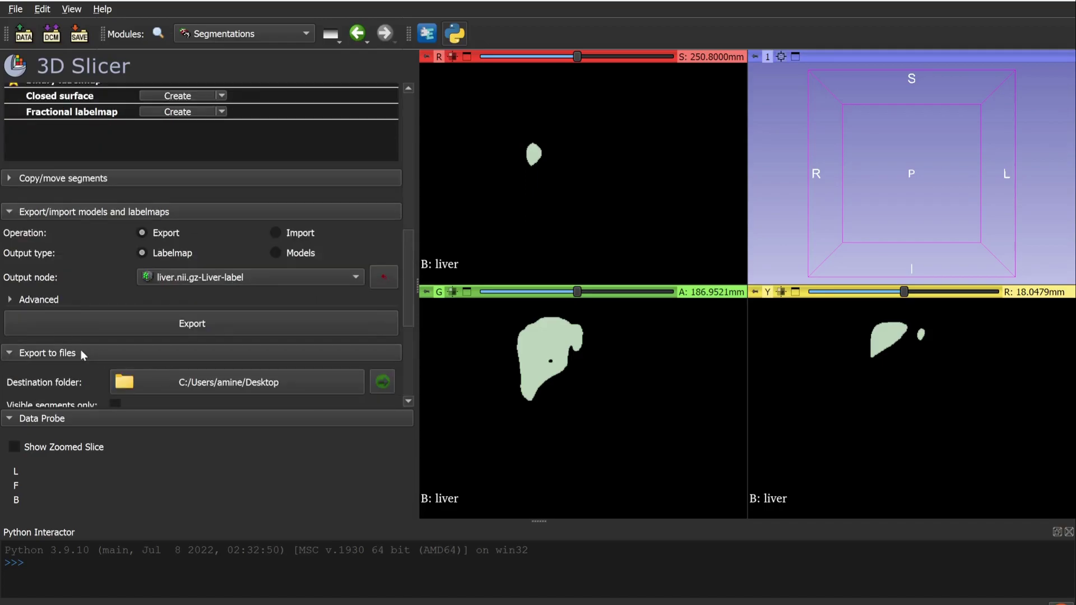
{"action": "scroll", "coordinate": [153, 358], "scroll_direction": "down", "scroll_amount": 9}
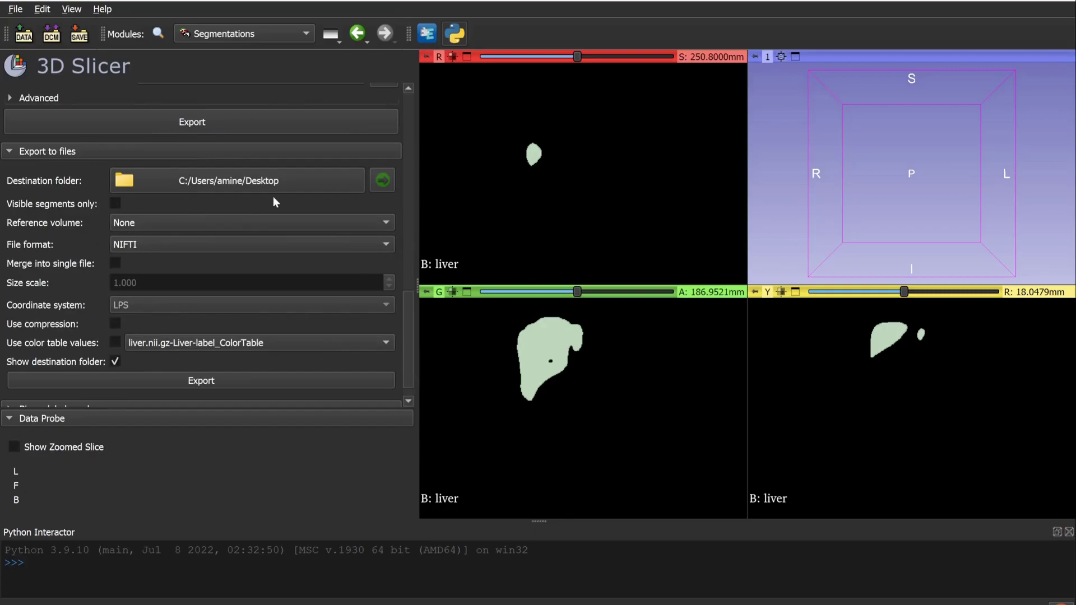
{"action": "left_click", "coordinate": [300, 175]}
{"action": "left_click", "coordinate": [59, 122]}
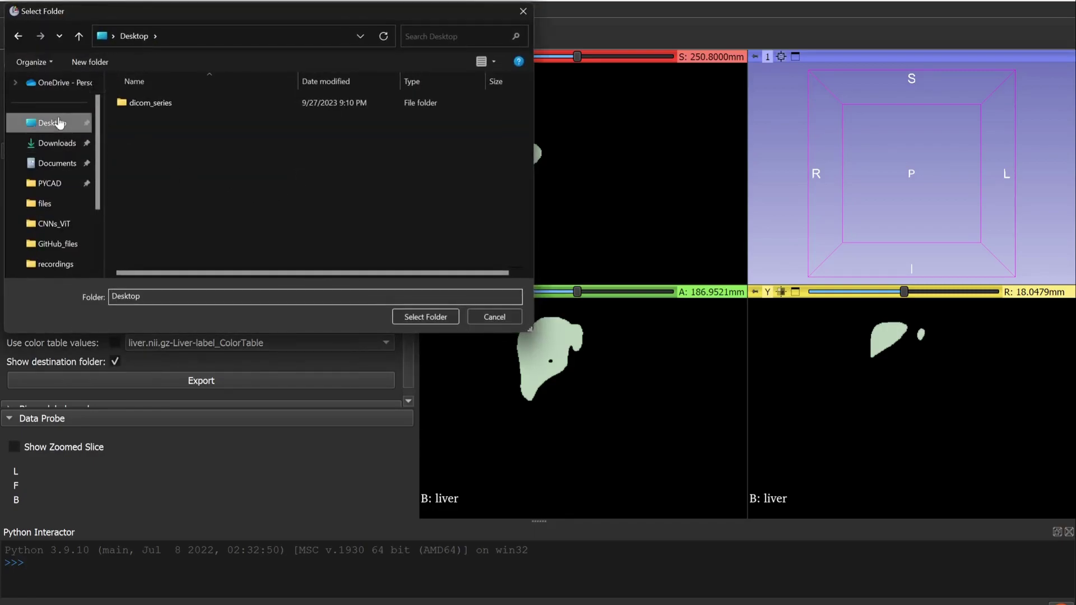
{"action": "left_click", "coordinate": [426, 316]}
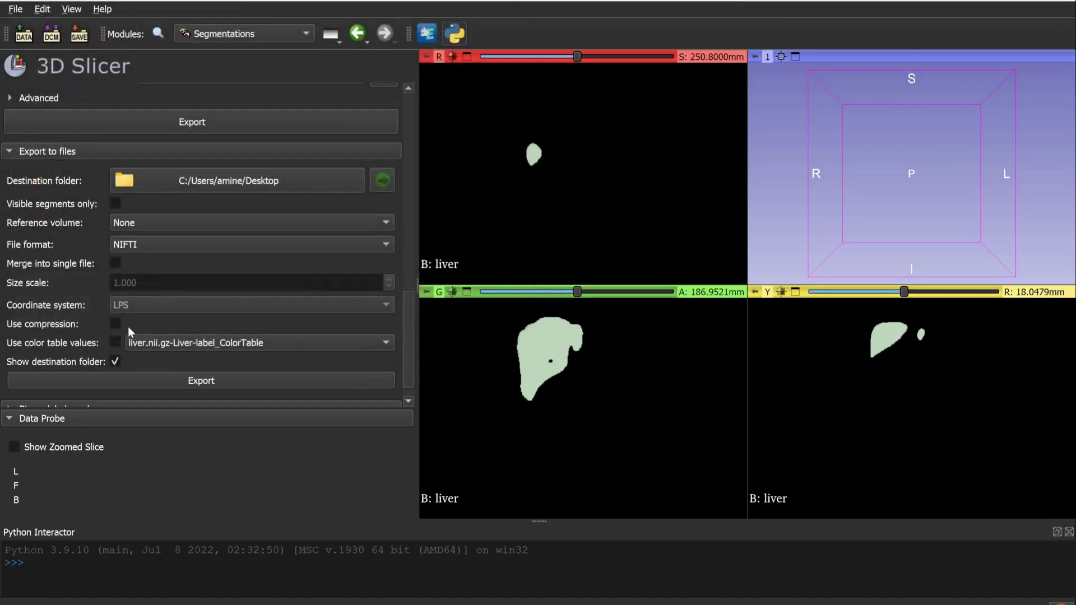
{"action": "left_click", "coordinate": [167, 245]}
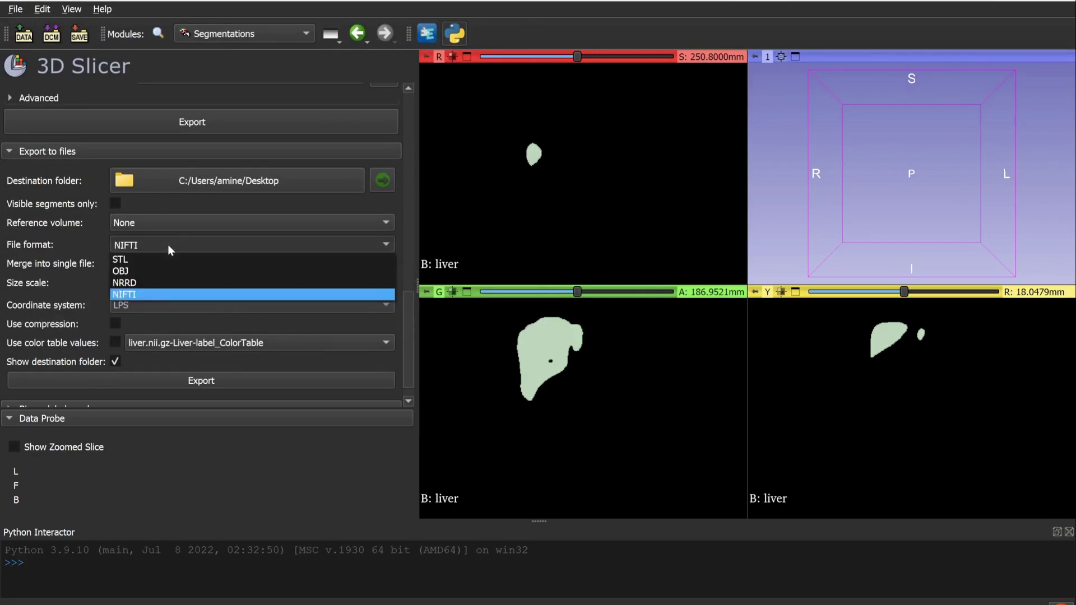
{"action": "left_click", "coordinate": [126, 259]}
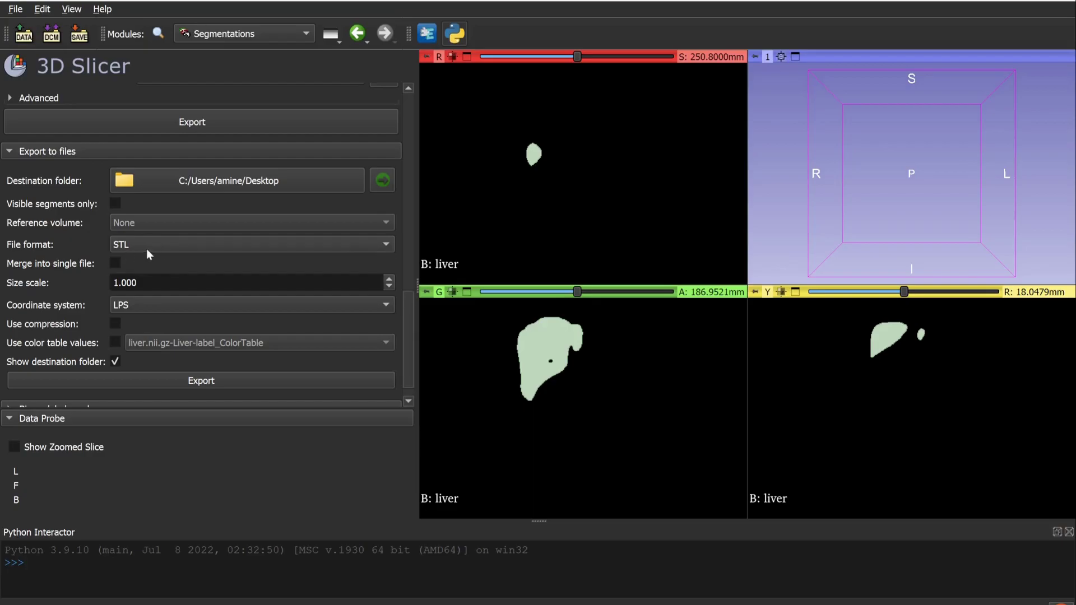
{"action": "left_click", "coordinate": [214, 380]}
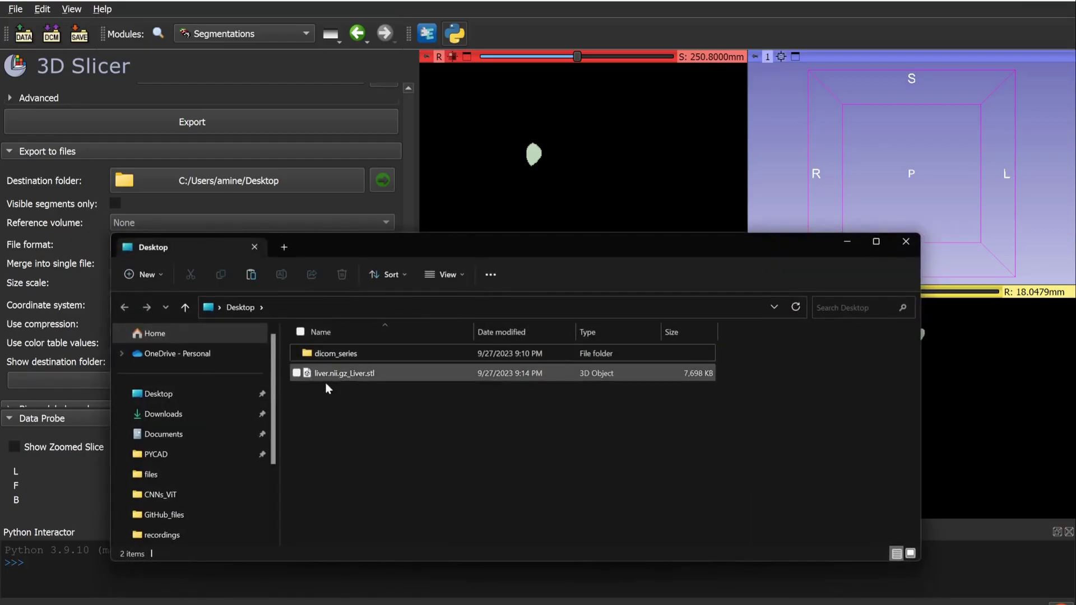
- Load liver.nii.gz_Liver.stl into Slicer as a Model and orbit the 3D view around it
{"action": "left_click_drag", "start_coordinate": [358, 375], "coordinate": [537, 156]}
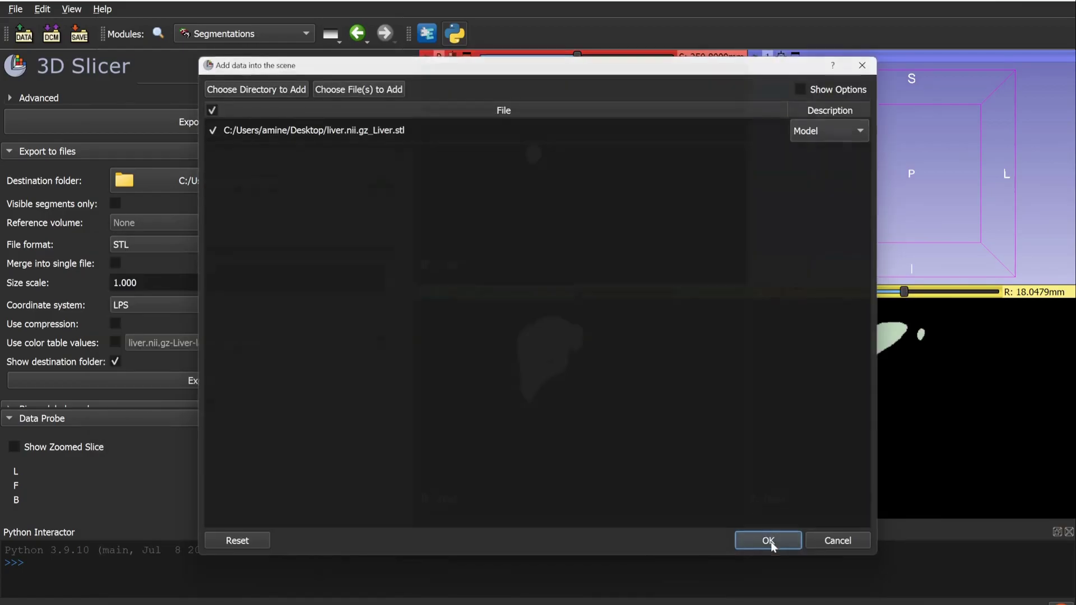
{"action": "left_click", "coordinate": [769, 541]}
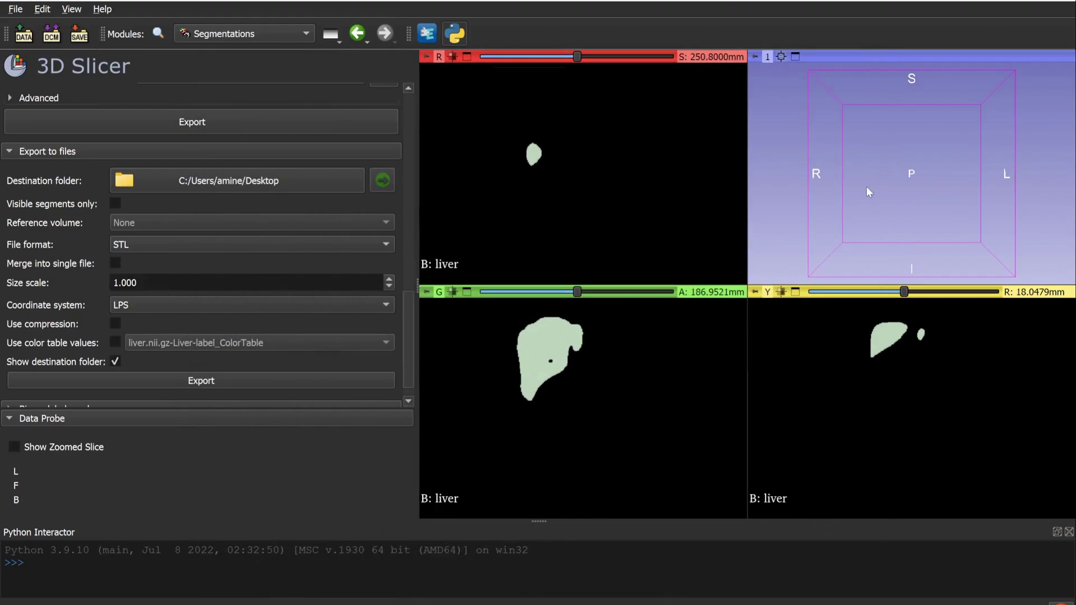
{"action": "left_click_drag", "start_coordinate": [868, 189], "coordinate": [912, 179]}
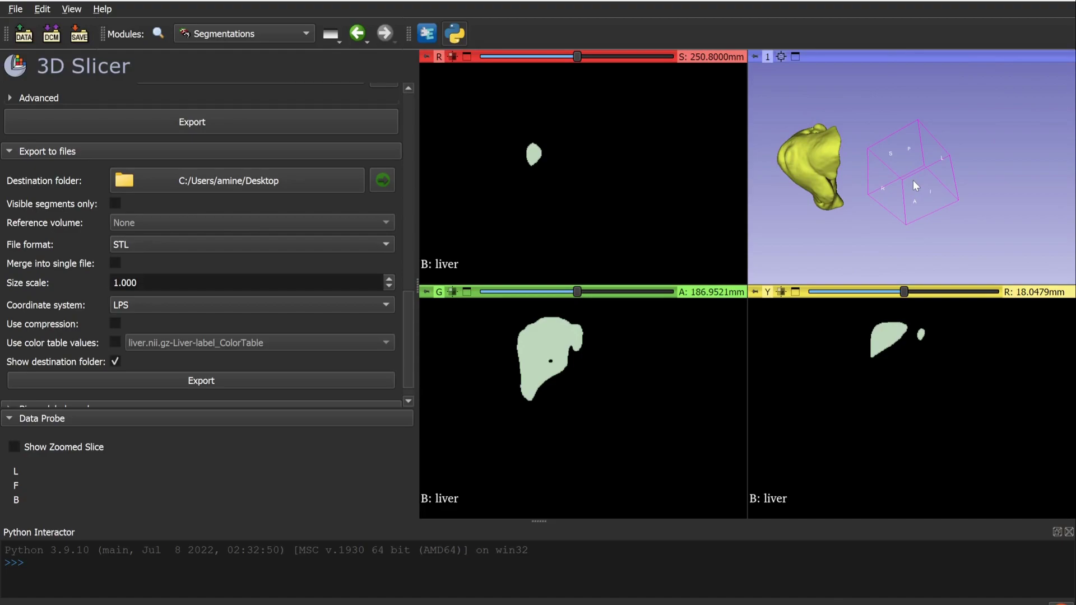
{"action": "left_click_drag", "start_coordinate": [913, 183], "coordinate": [821, 181]}
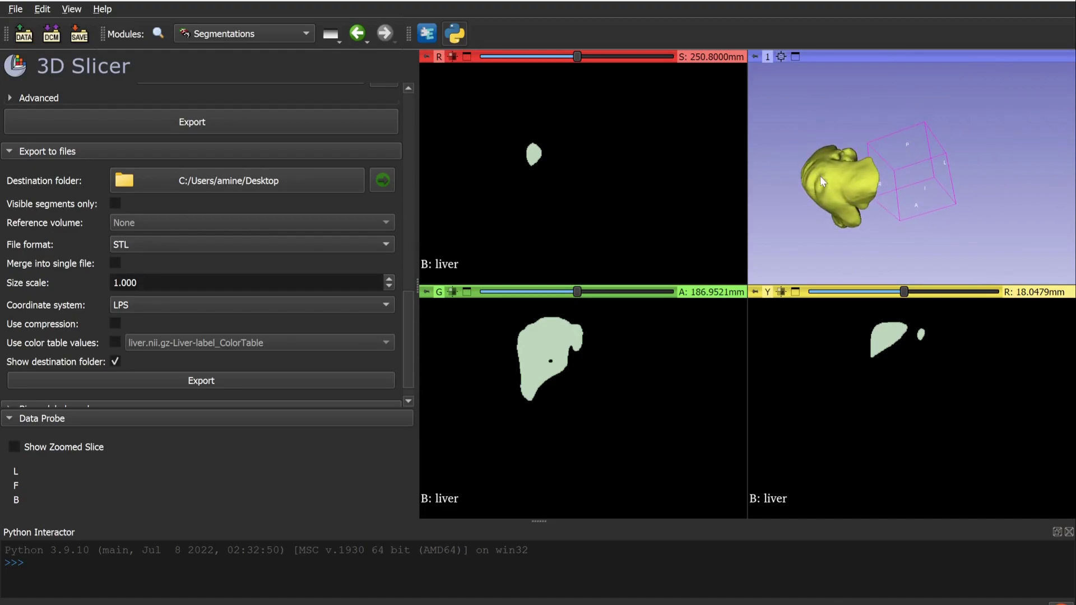